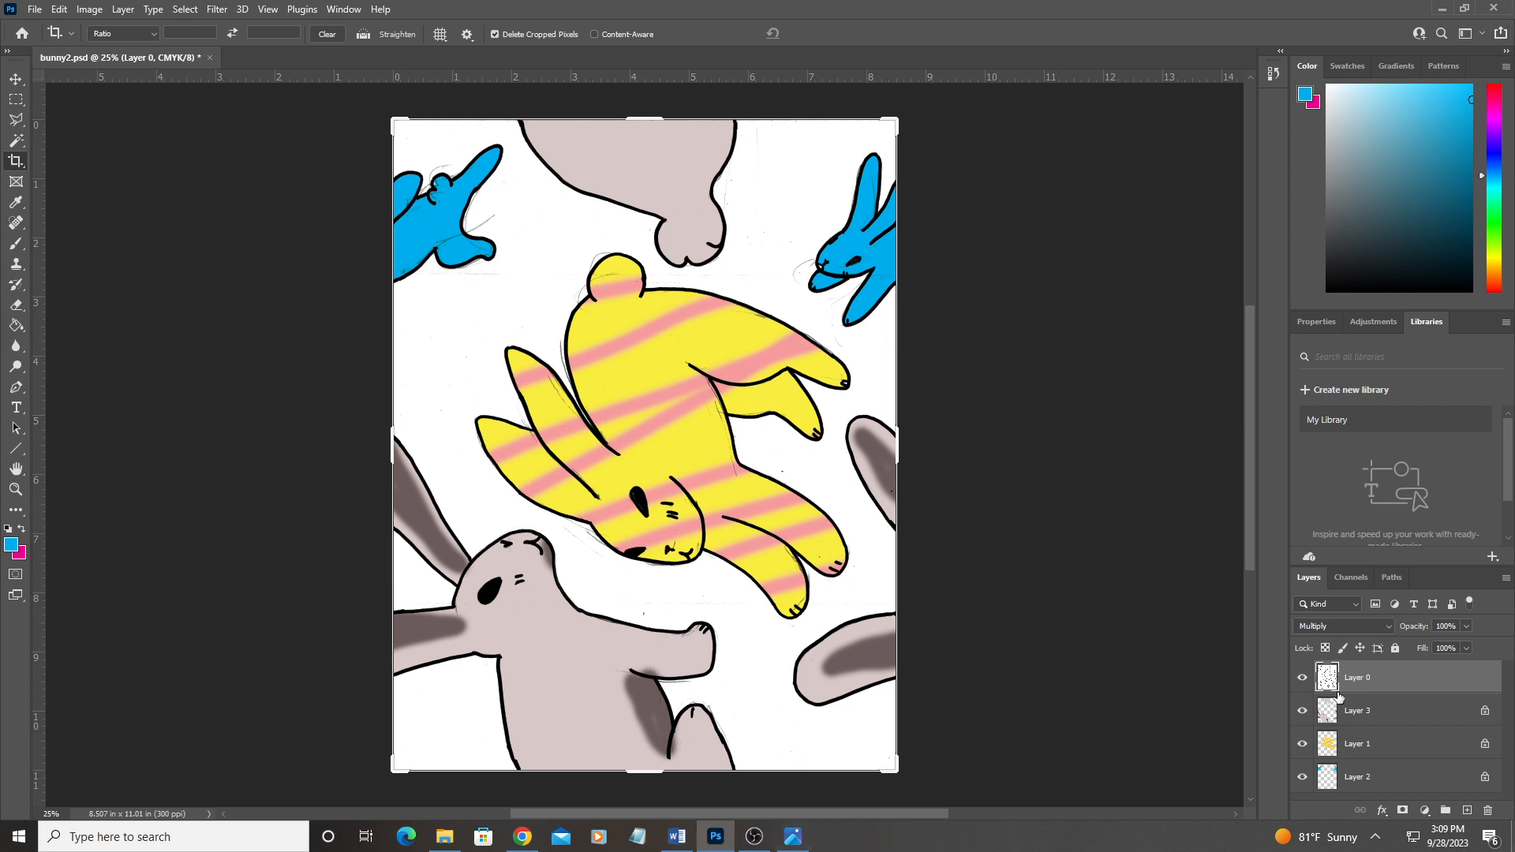
Step: Toggle the visibility of Layer 0, Layer 3, Layer 1 and Layer 2 one by one to examine each layer's artwork
{"action": "left_click", "coordinate": [1303, 678]}
{"action": "left_click", "coordinate": [1302, 678]}
{"action": "left_click", "coordinate": [1303, 711]}
{"action": "left_click", "coordinate": [1303, 711]}
{"action": "left_click", "coordinate": [1303, 744]}
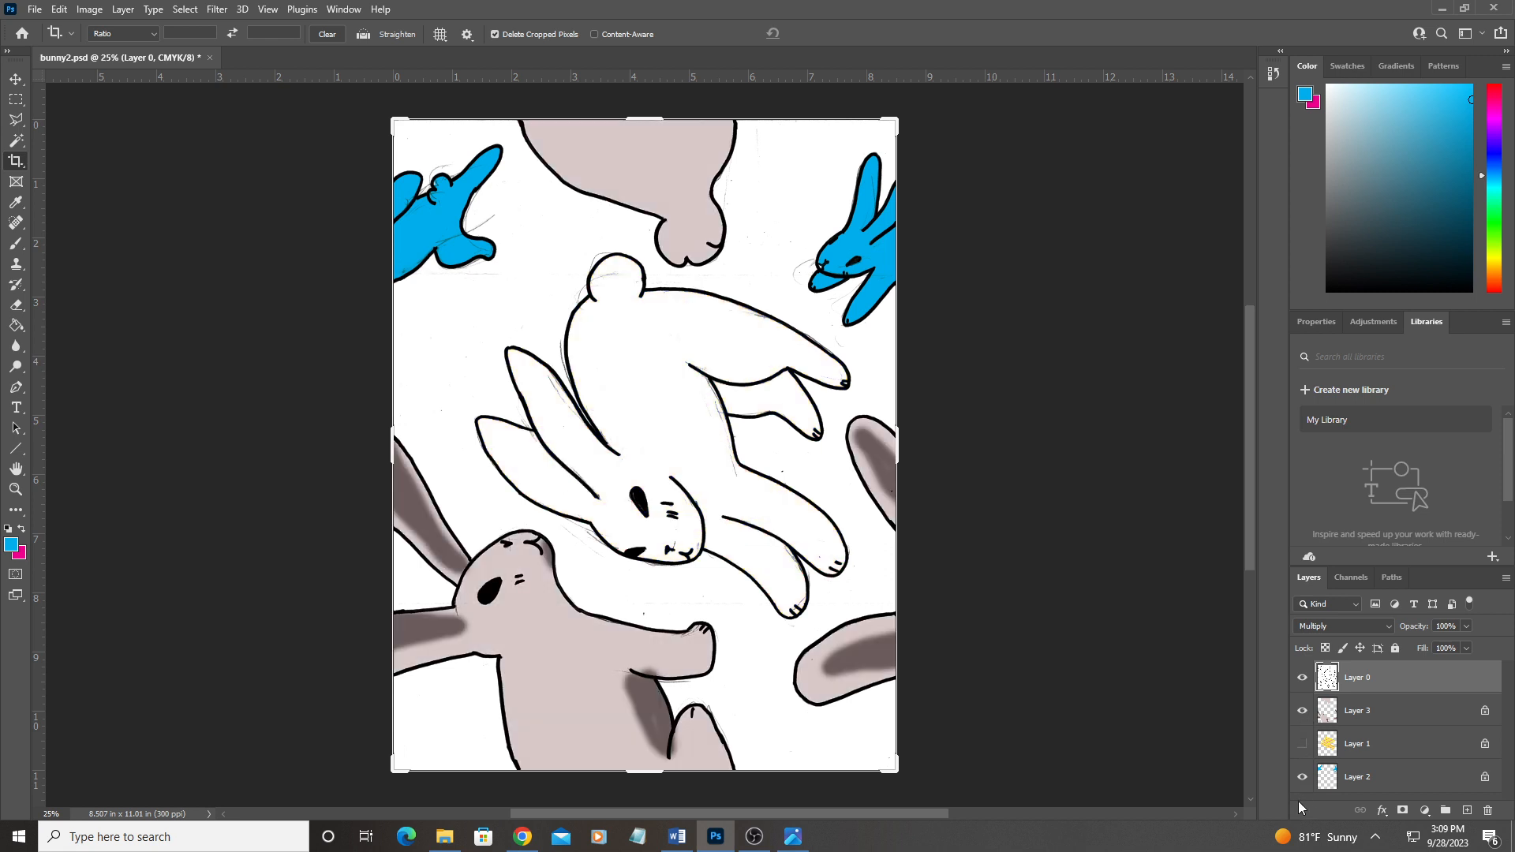
{"action": "left_click", "coordinate": [1304, 777]}
{"action": "left_click", "coordinate": [1304, 777]}
{"action": "left_click", "coordinate": [1303, 744]}
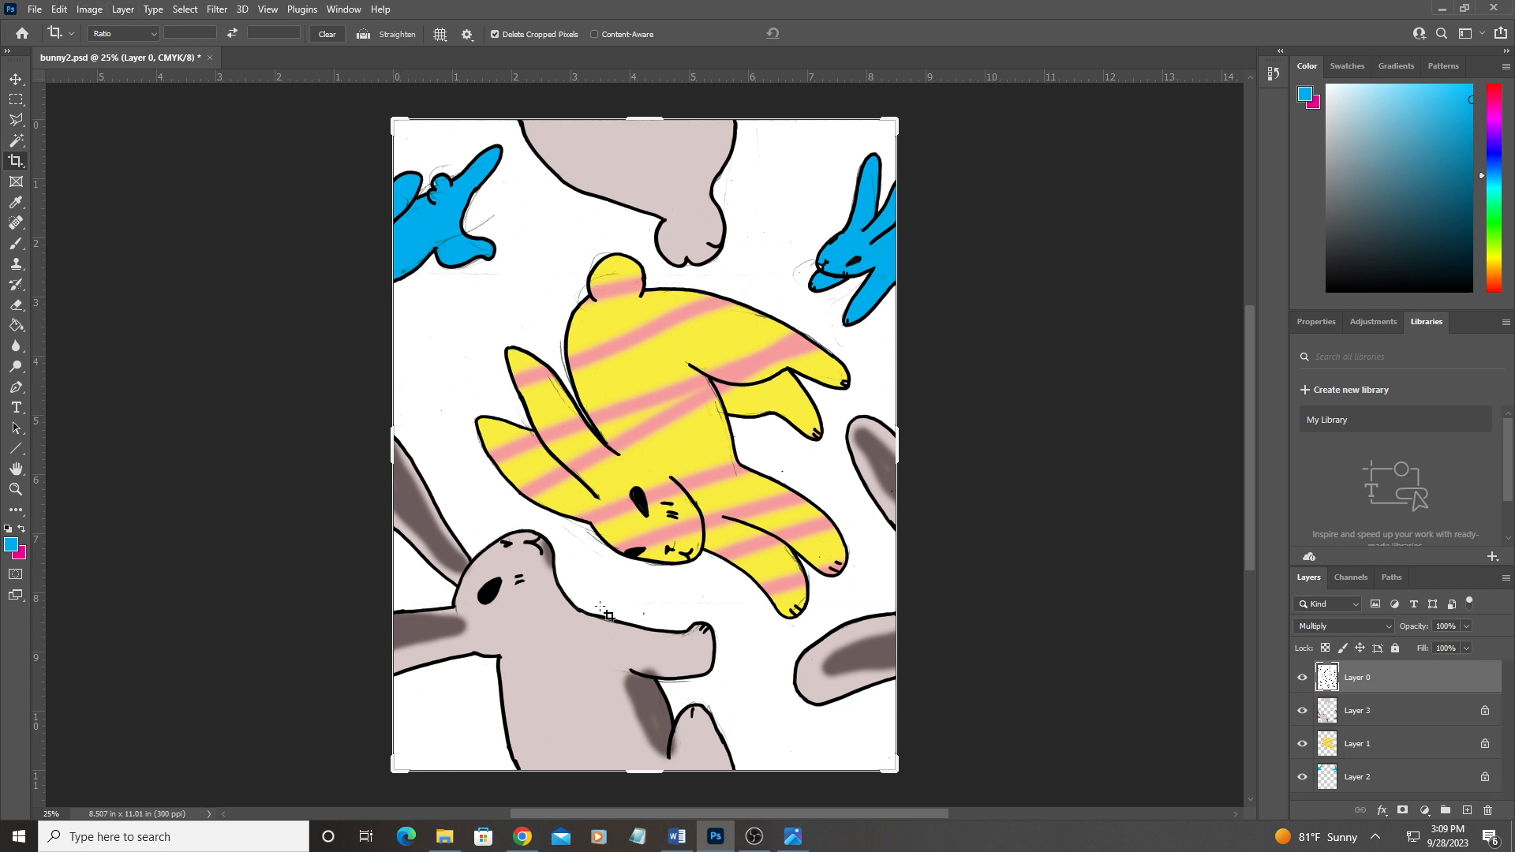
Step: Resample the image to a resolution of 600 pixels/inch
{"action": "left_click", "coordinate": [90, 8]}
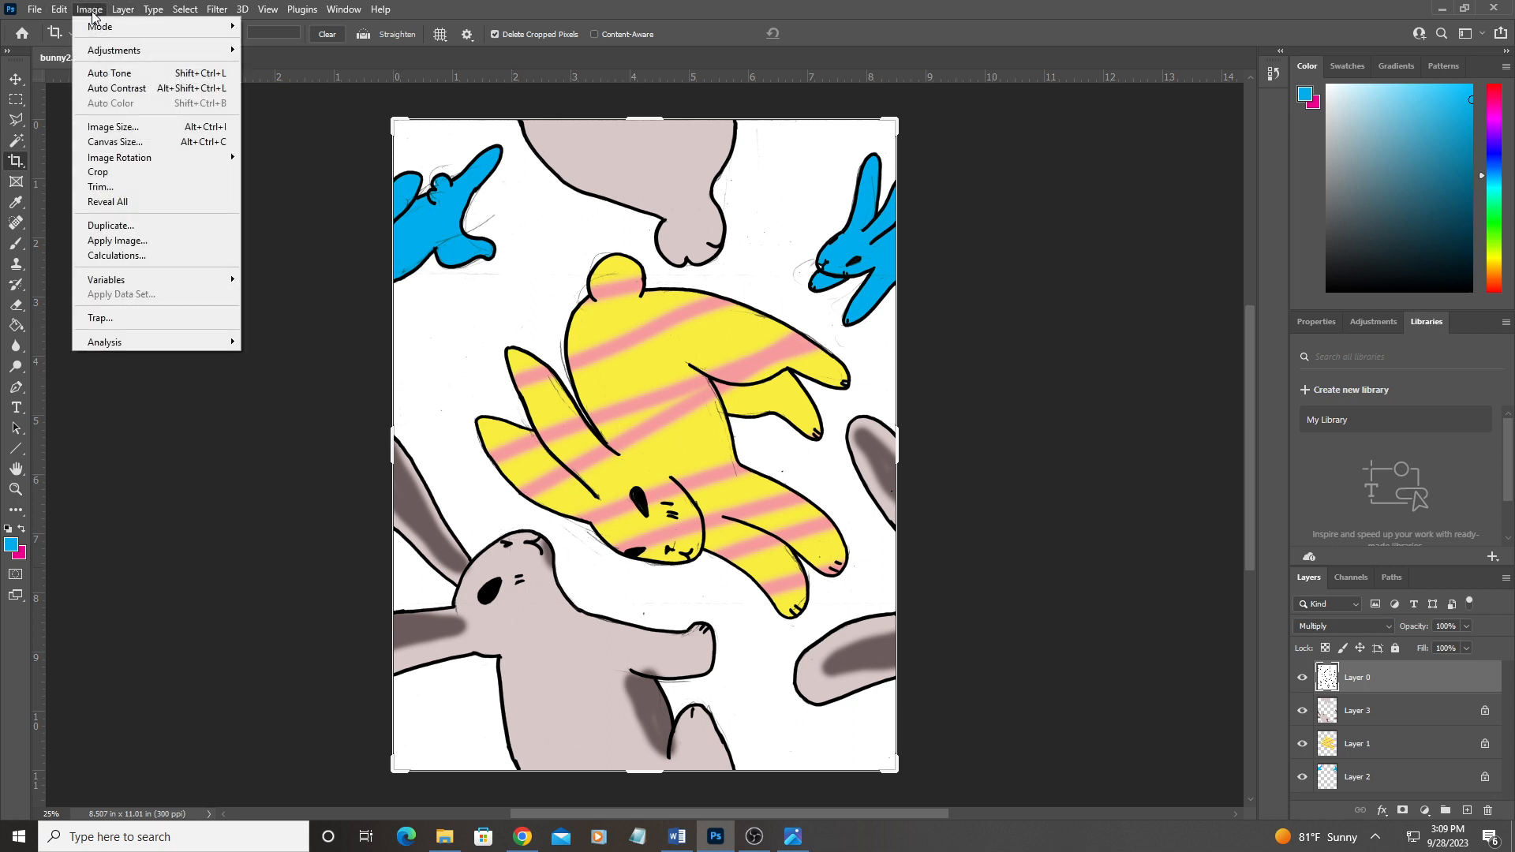
{"action": "left_click", "coordinate": [95, 131]}
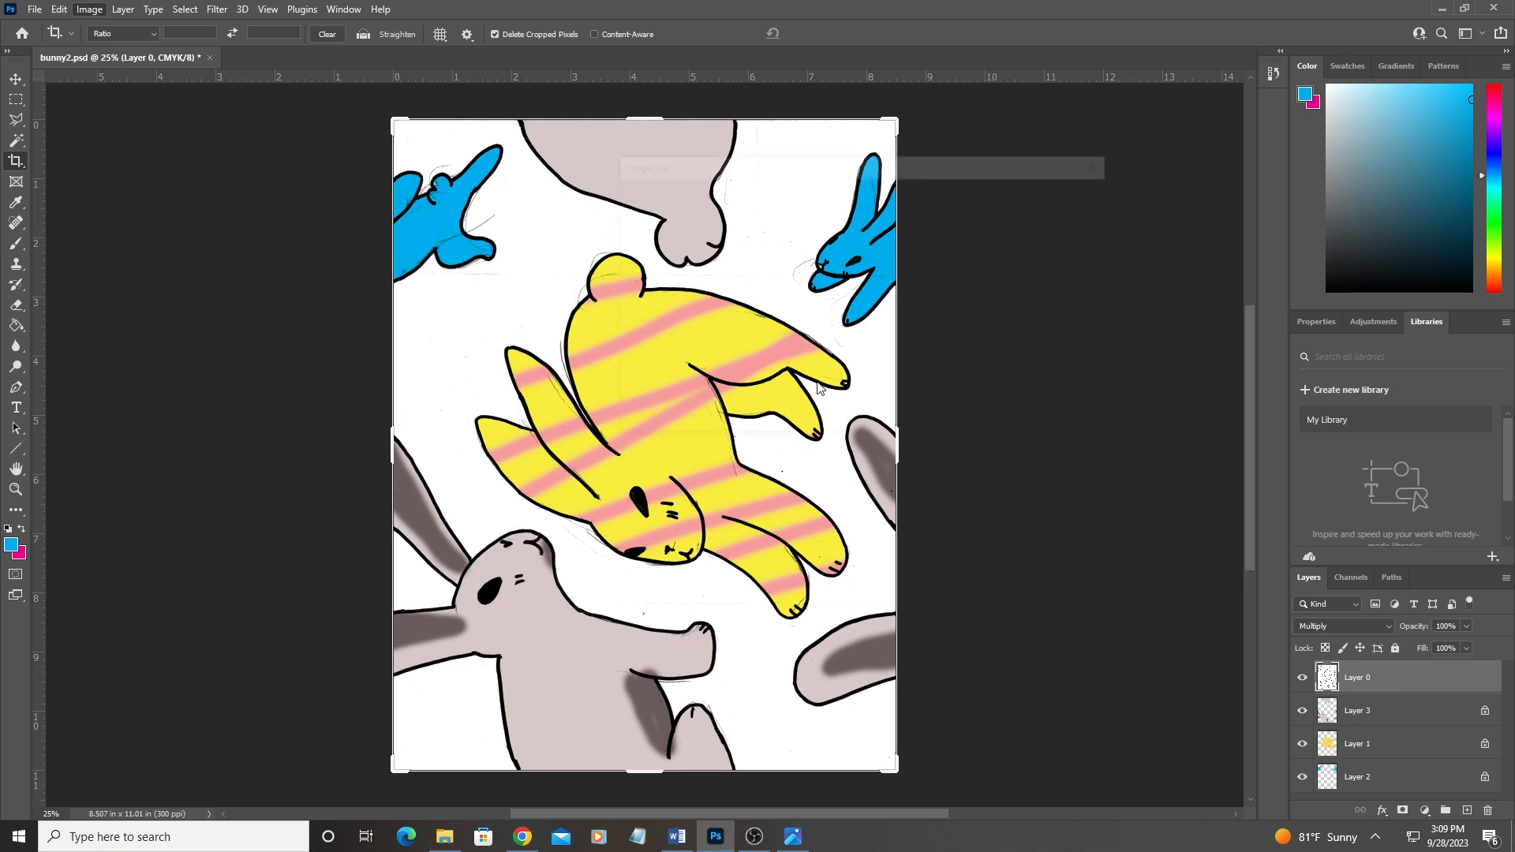
{"action": "left_click_drag", "start_coordinate": [771, 166], "coordinate": [704, 296]}
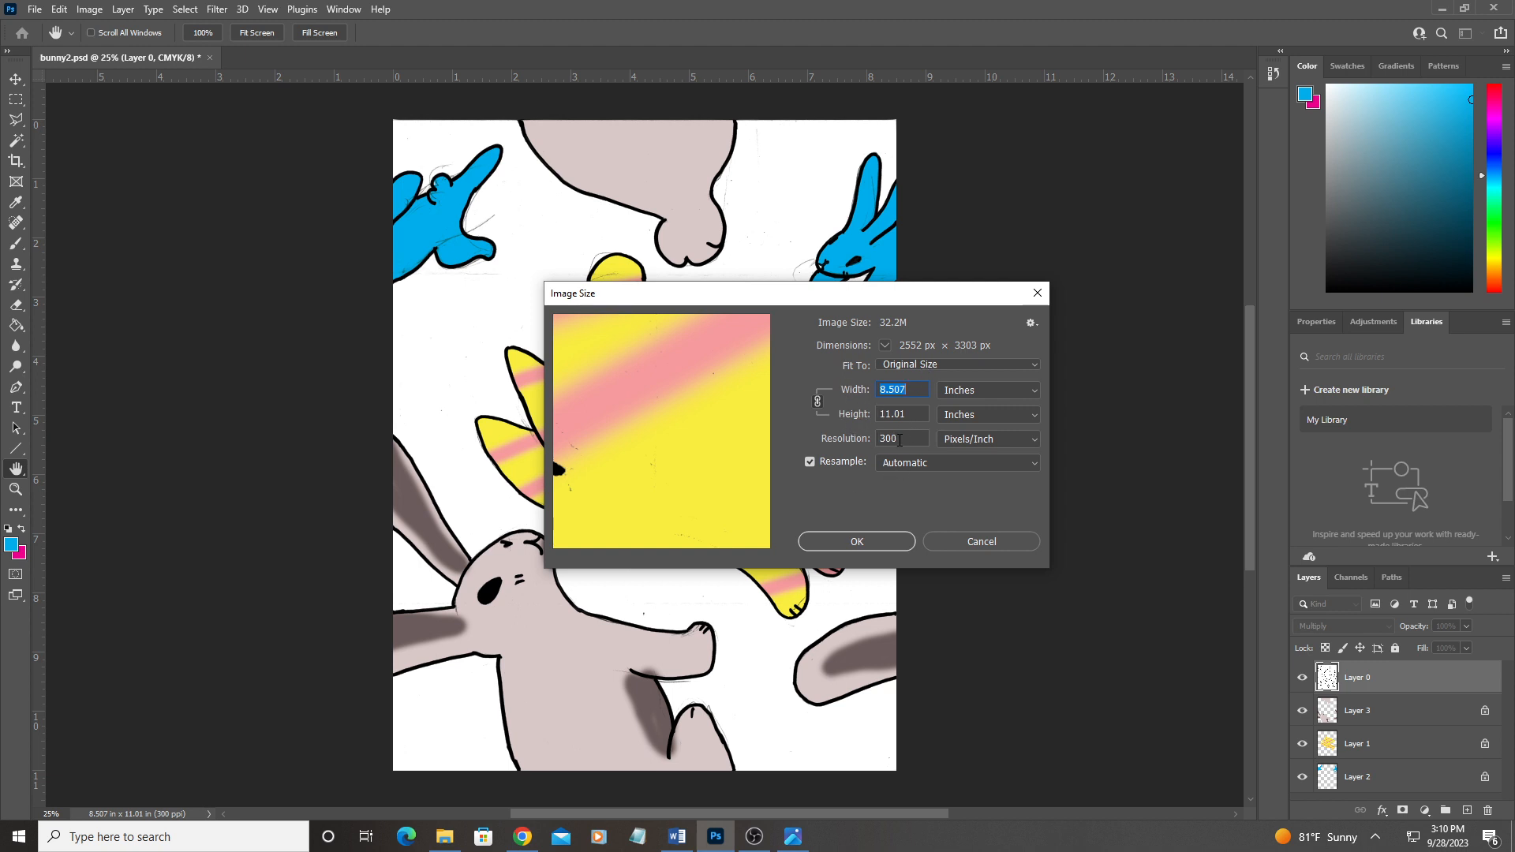
{"action": "double_click", "coordinate": [900, 439]}
{"action": "type", "text": "60"}
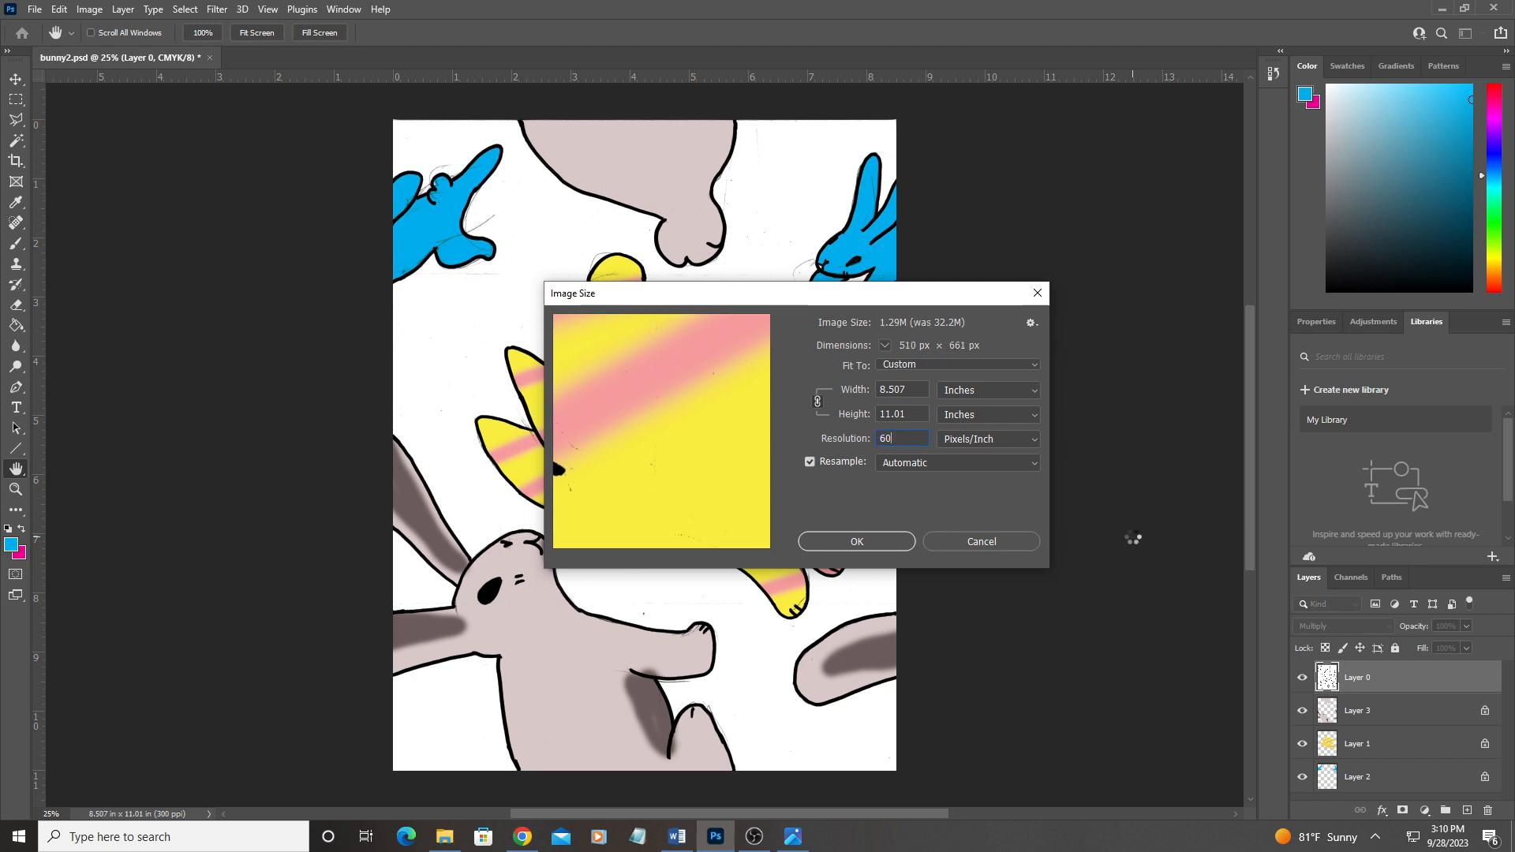
{"action": "type", "text": "0"}
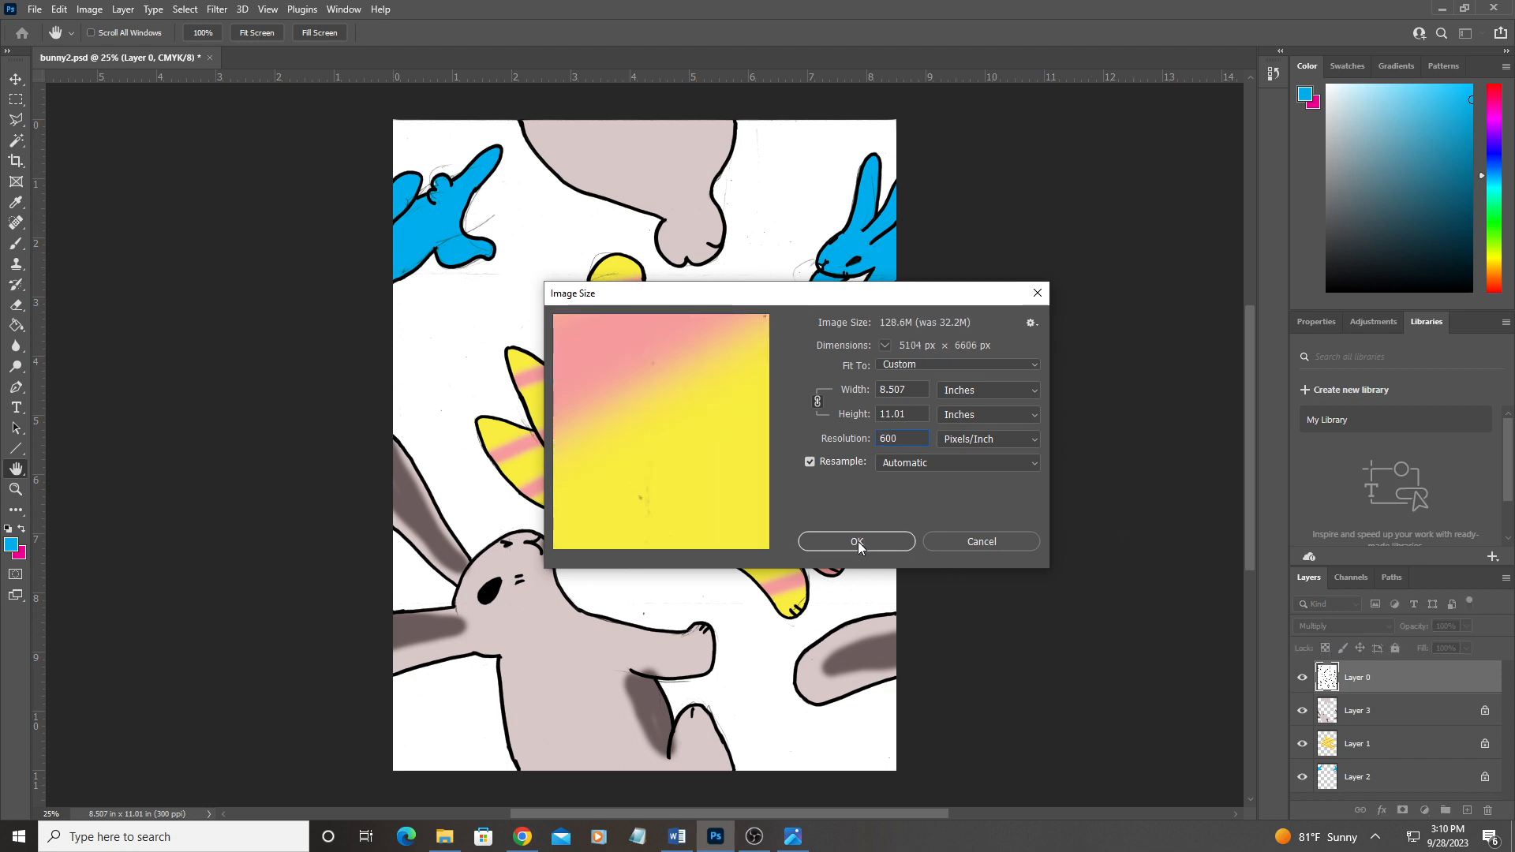
{"action": "left_click", "coordinate": [857, 542]}
Step: Hide the colour layers Layer 3, Layer 1 and Layer 2, leaving only the line art on Layer 0 shown
{"action": "key", "text": "c"}
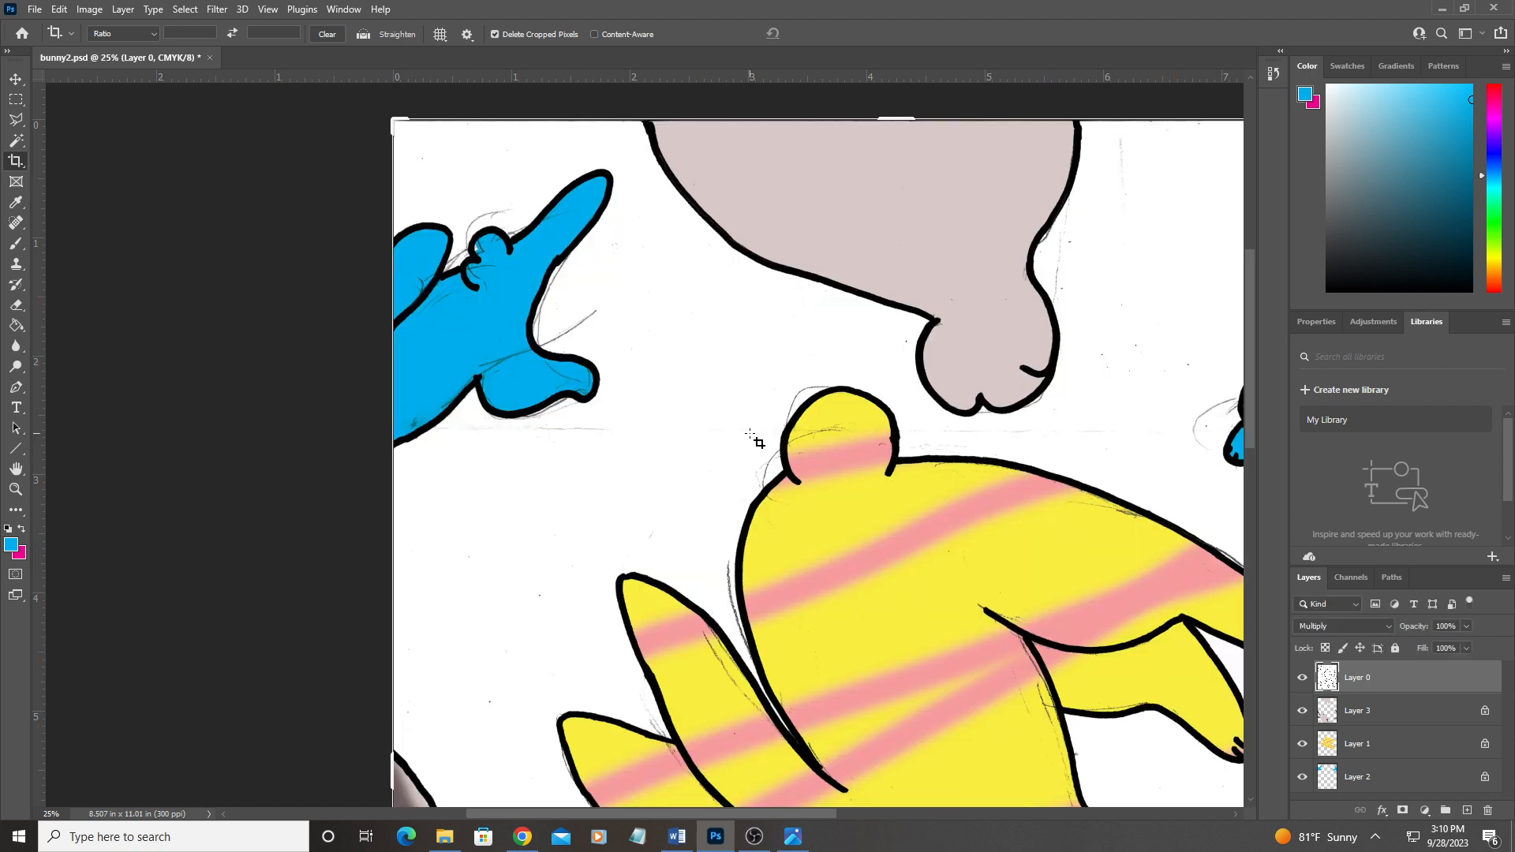
{"action": "key", "text": "ctrl+minus"}
{"action": "key", "text": "ctrl+minus"}
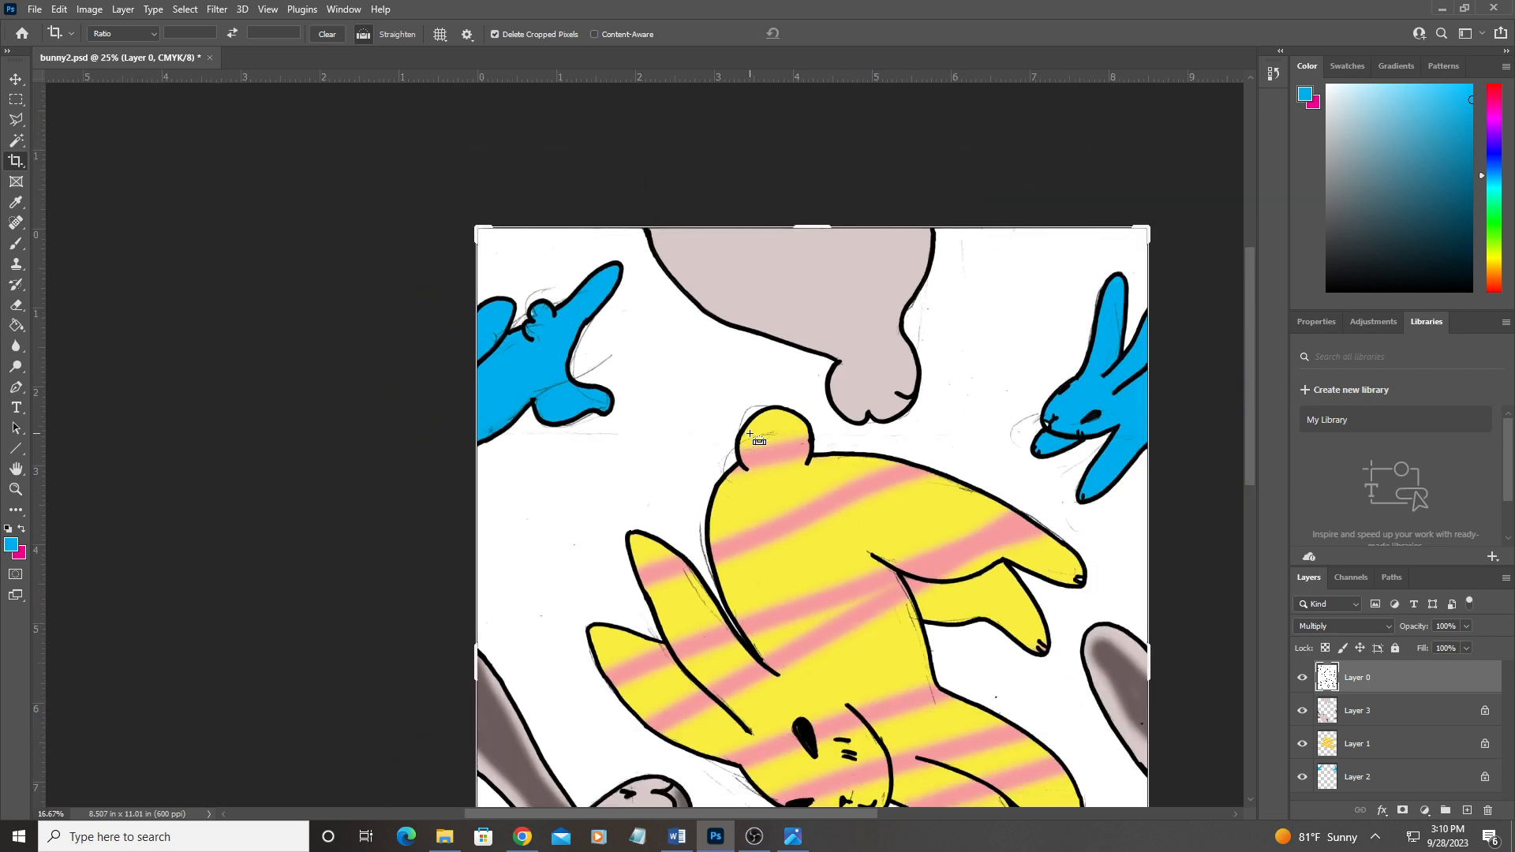
{"action": "scroll", "coordinate": [760, 393], "scroll_direction": "down", "scroll_amount": 5}
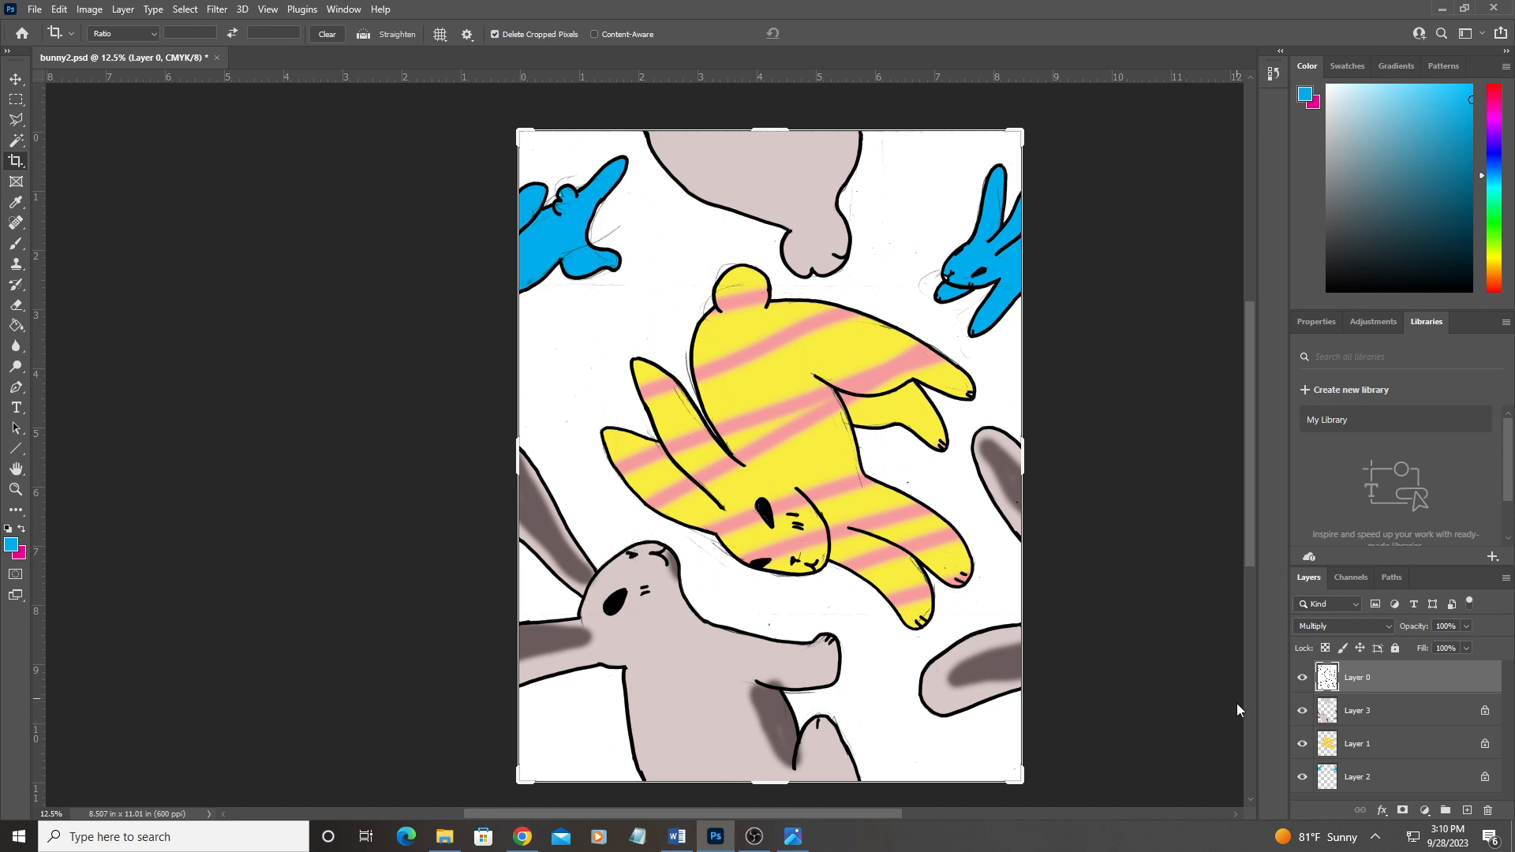
{"action": "left_click_drag", "start_coordinate": [1302, 710], "coordinate": [1302, 777]}
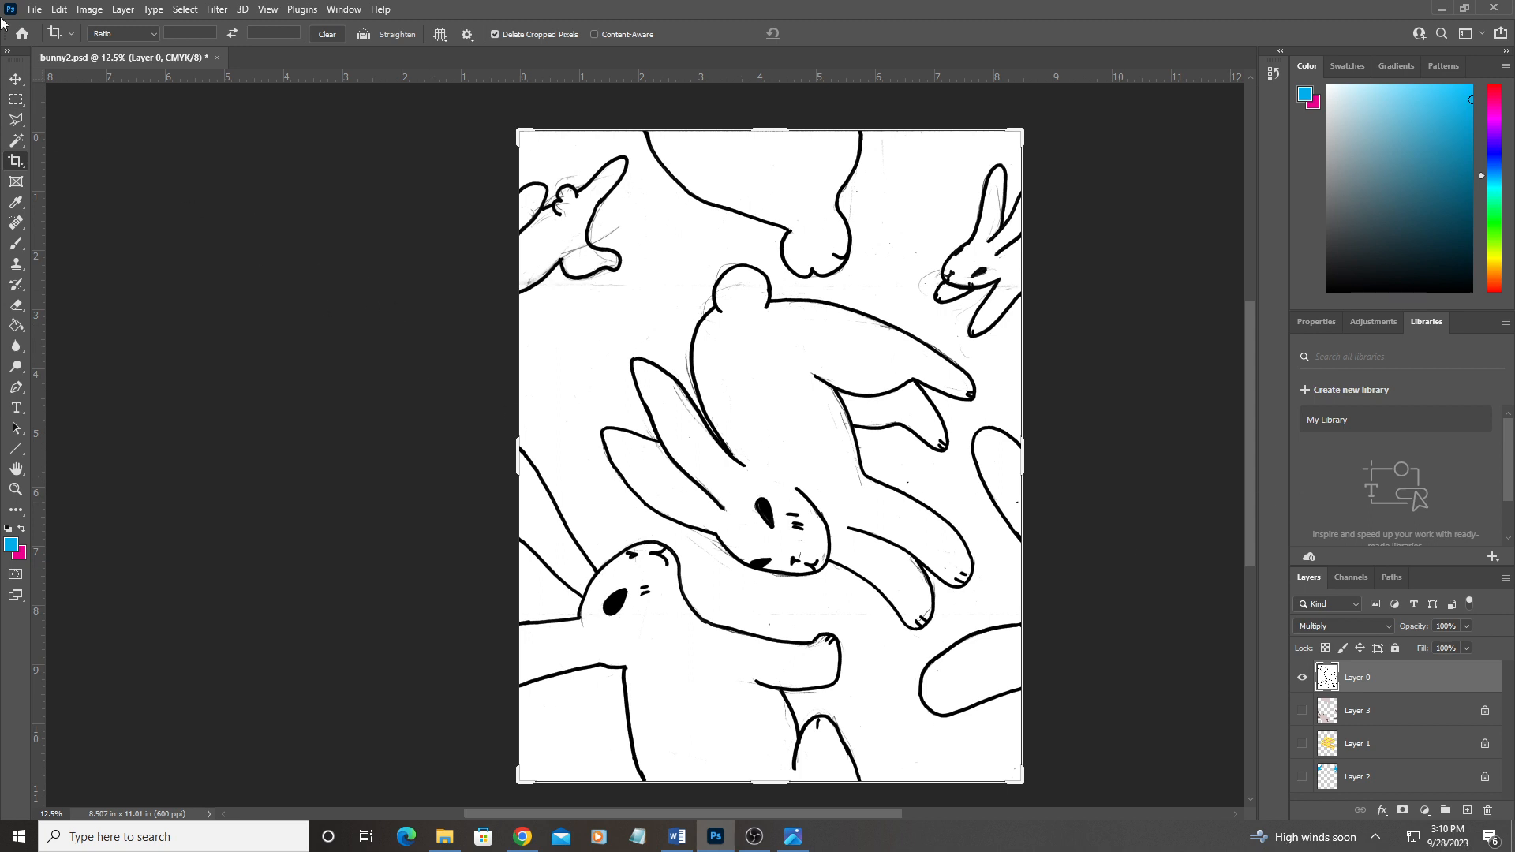
Step: Copy the whole line art from Layer 0 and paste it into a new 5104 x 6606 px CMYK document at 600 ppi
{"action": "left_click", "coordinate": [16, 79]}
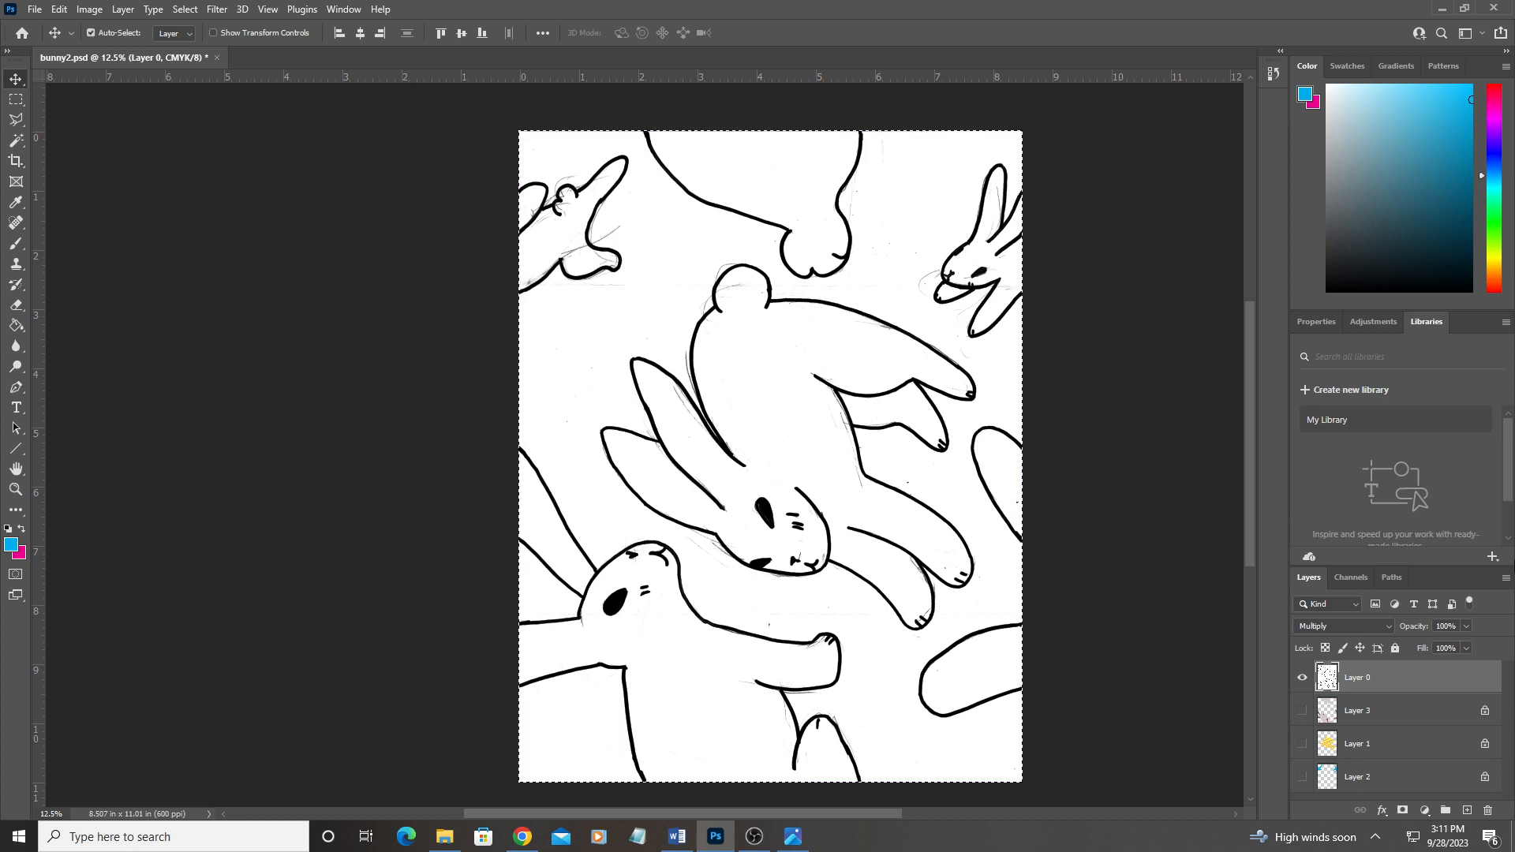
{"action": "key", "text": "ctrl+c"}
{"action": "left_click", "coordinate": [36, 10]}
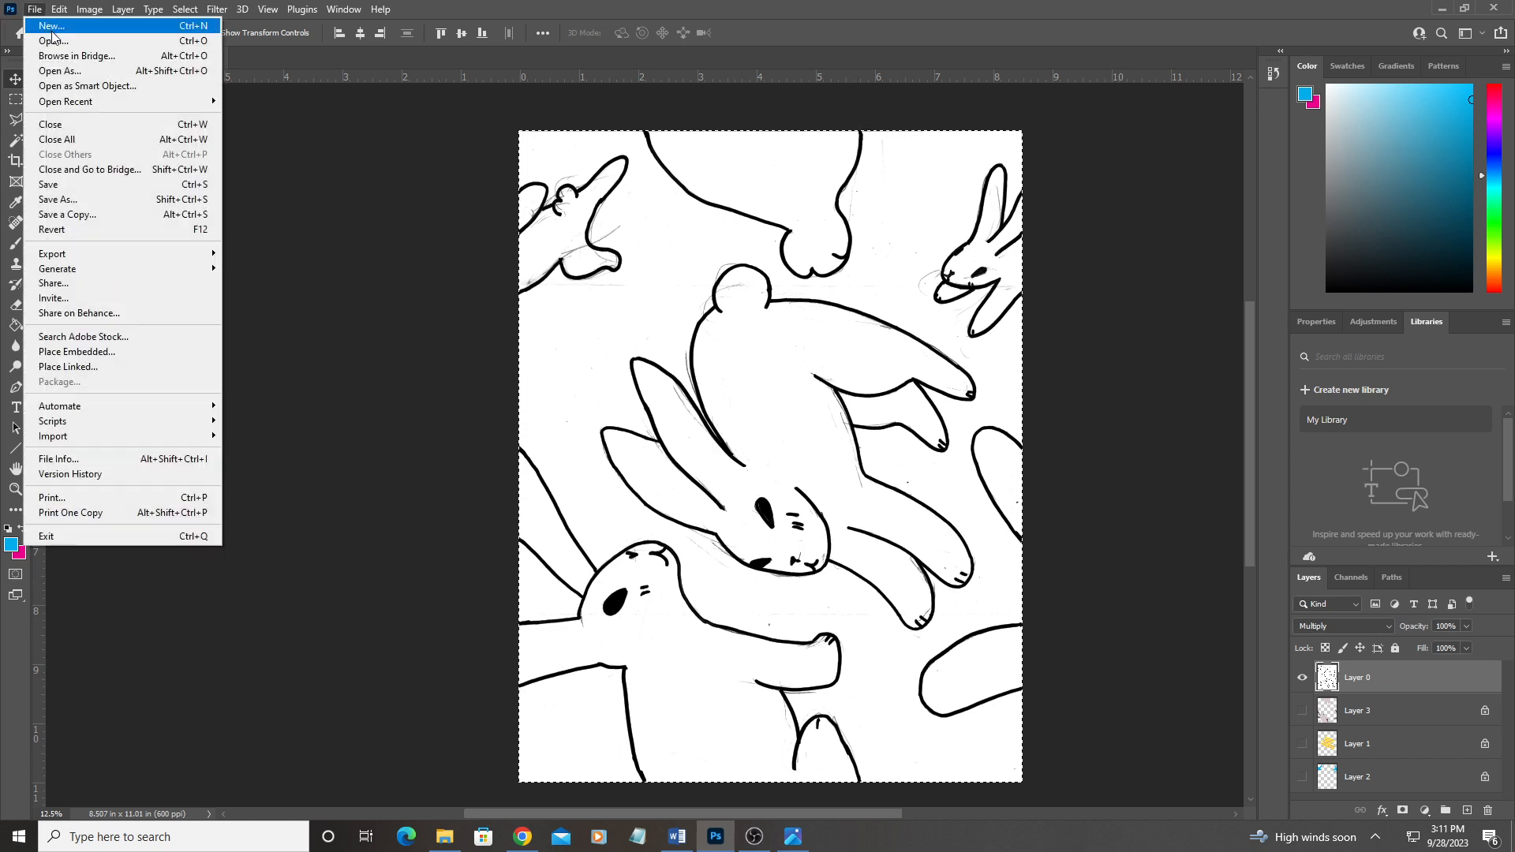
{"action": "left_click", "coordinate": [55, 29]}
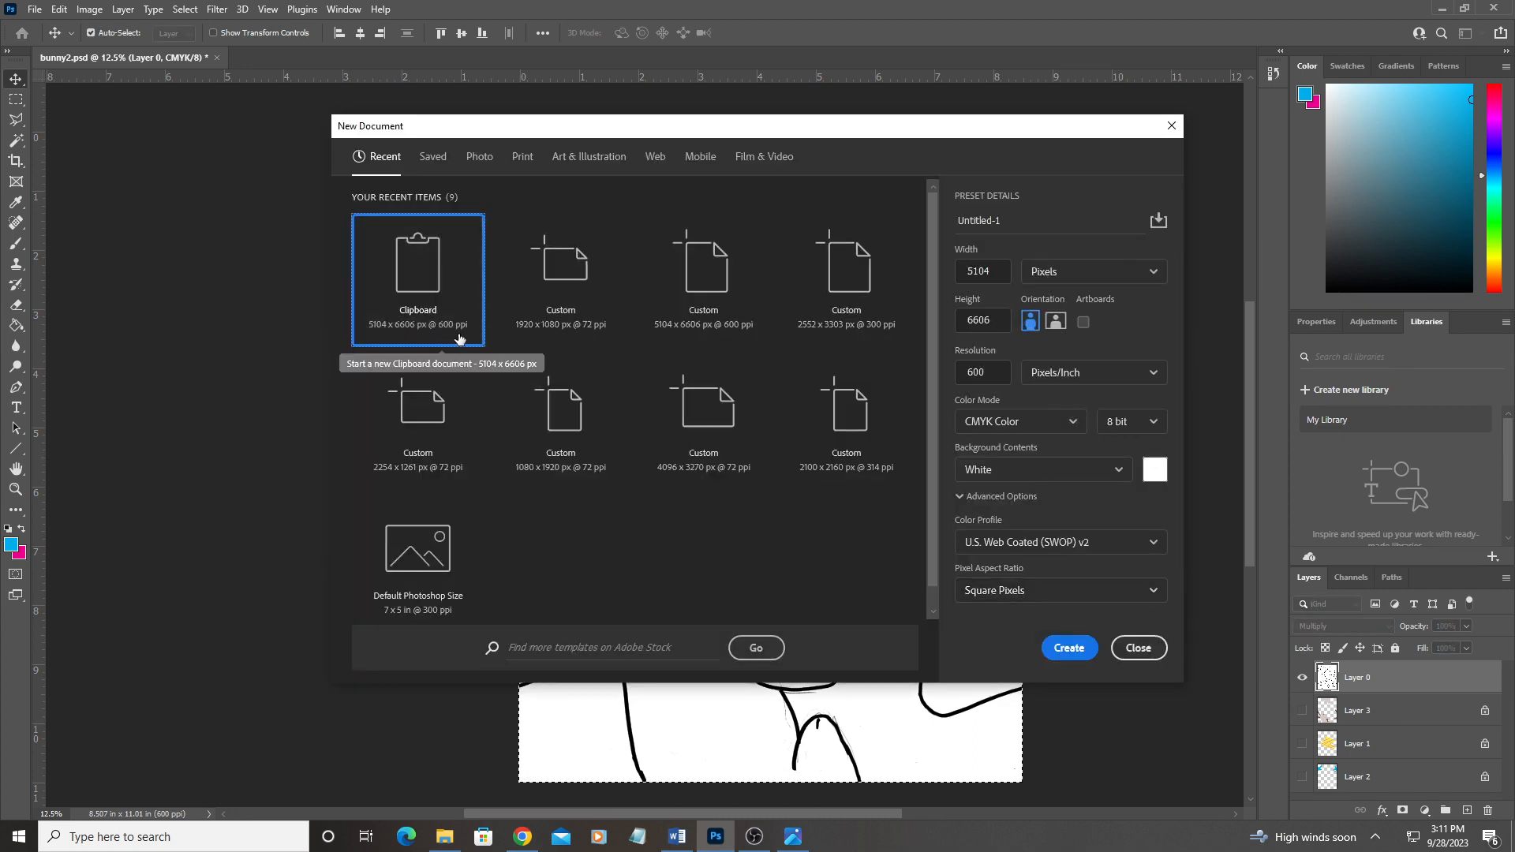
{"action": "left_click", "coordinate": [1068, 649]}
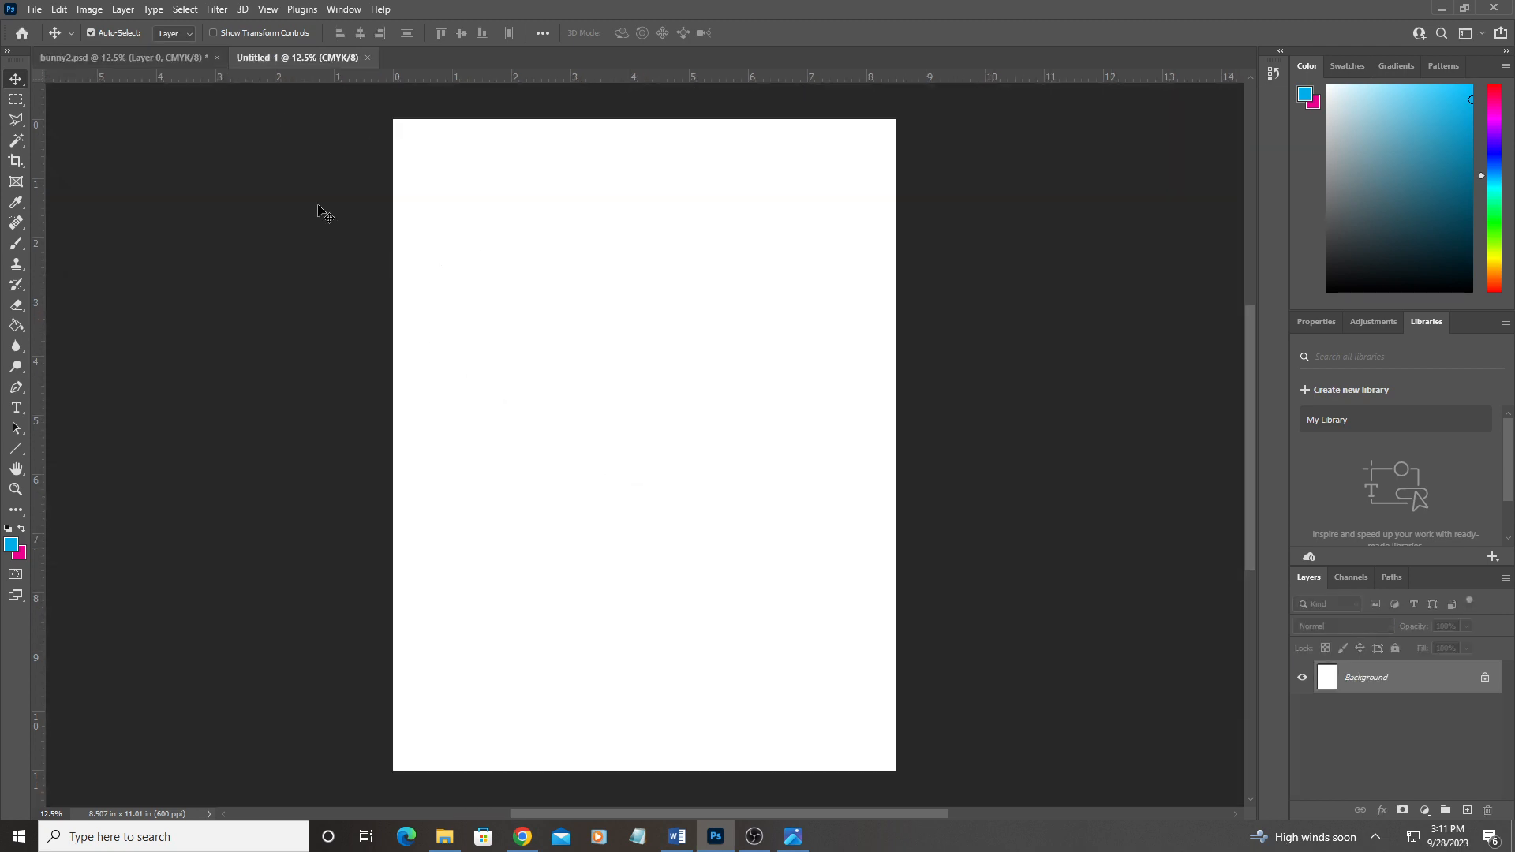
{"action": "key", "text": "ctrl+v"}
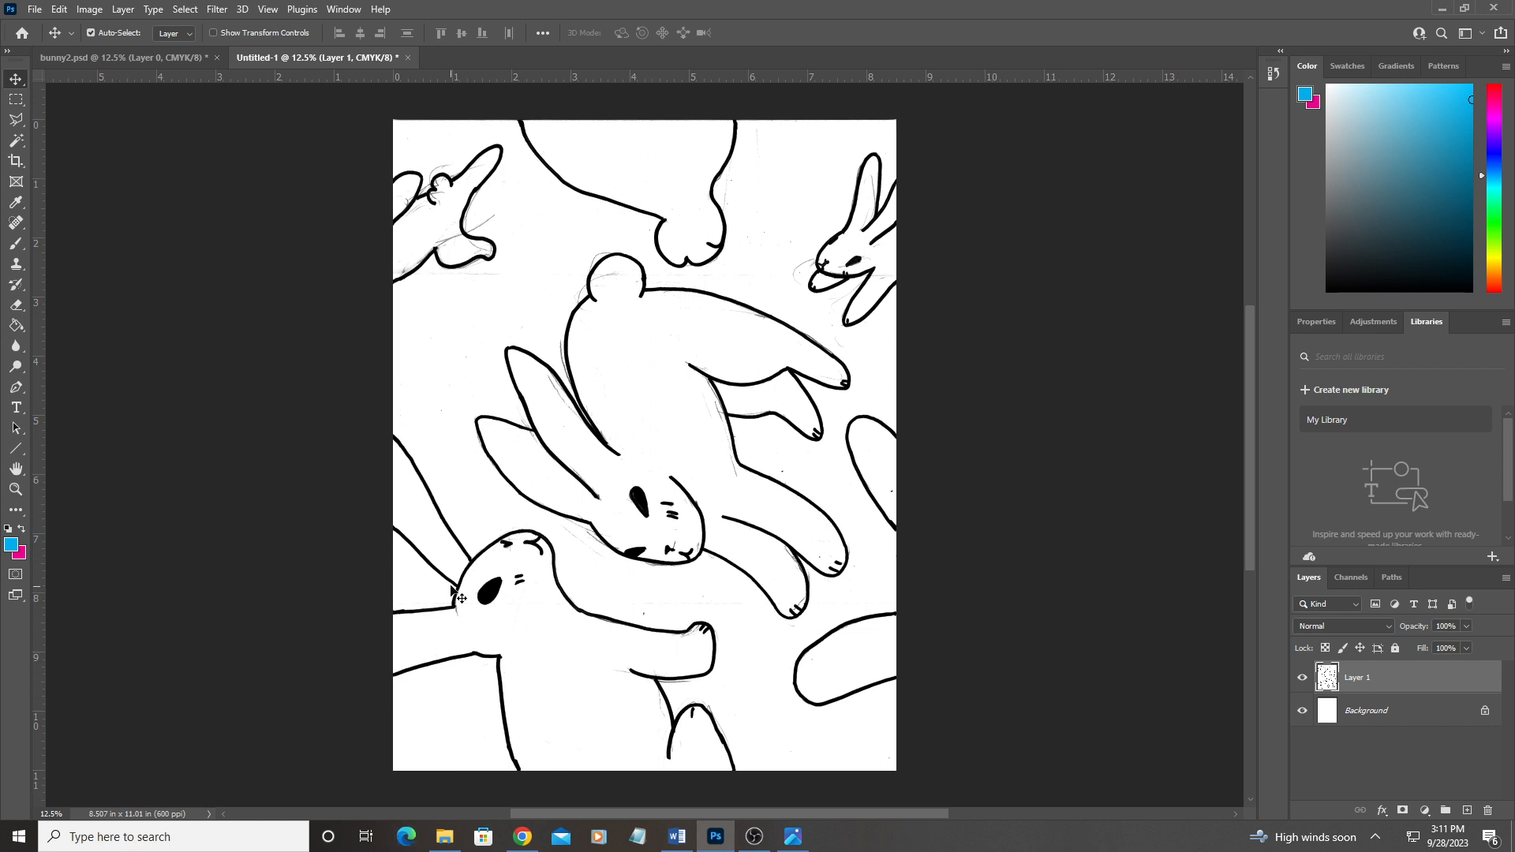
Step: In bunny2.psd, hide the line art on Layer 0 and show the colour layers Layer 3, Layer 1 and Layer 2
{"action": "left_click", "coordinate": [158, 57]}
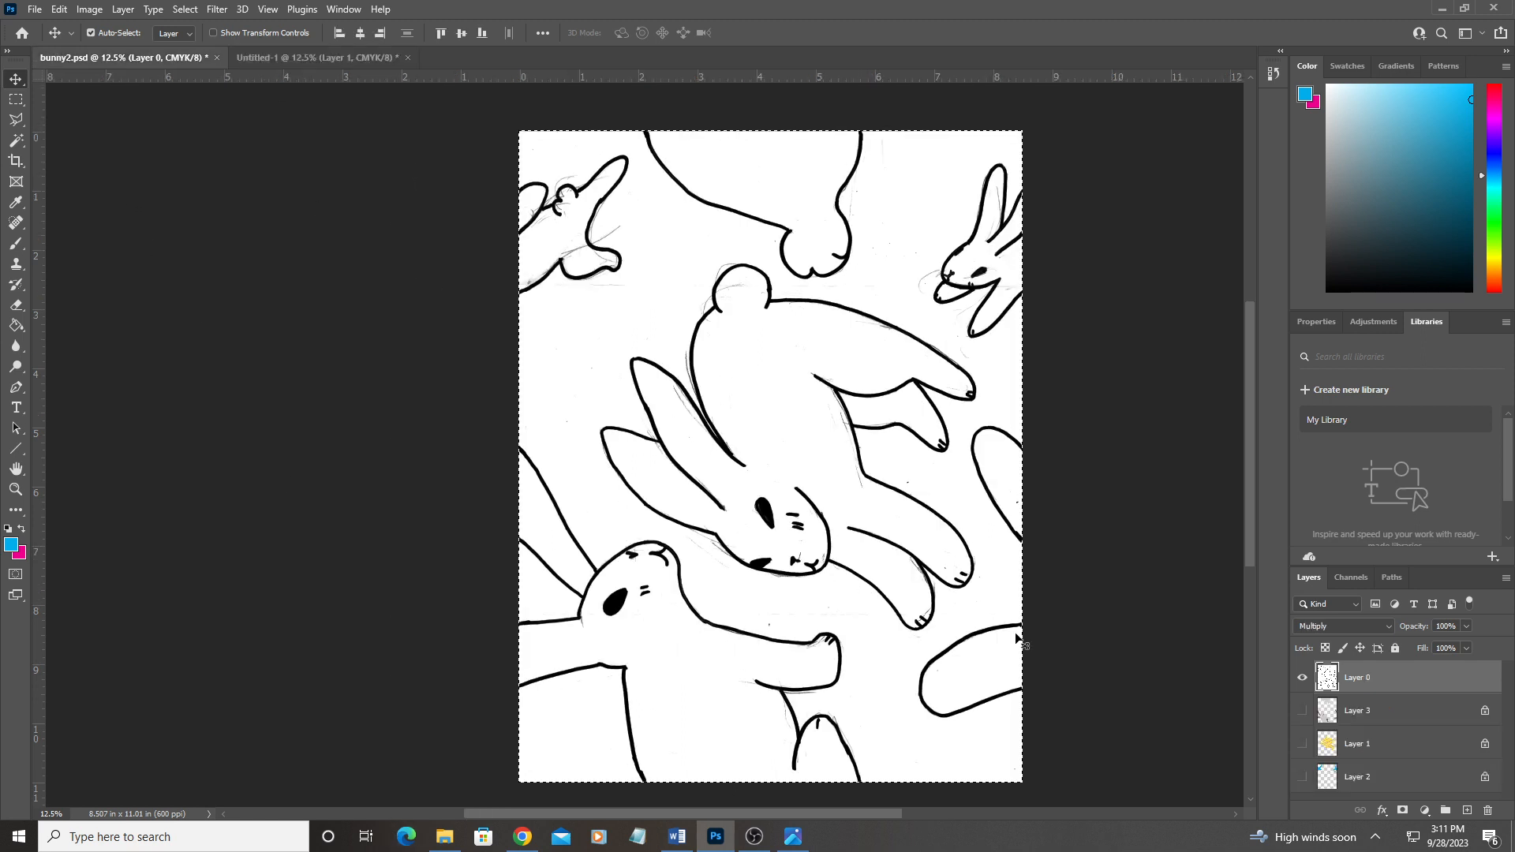
{"action": "left_click", "coordinate": [1302, 677]}
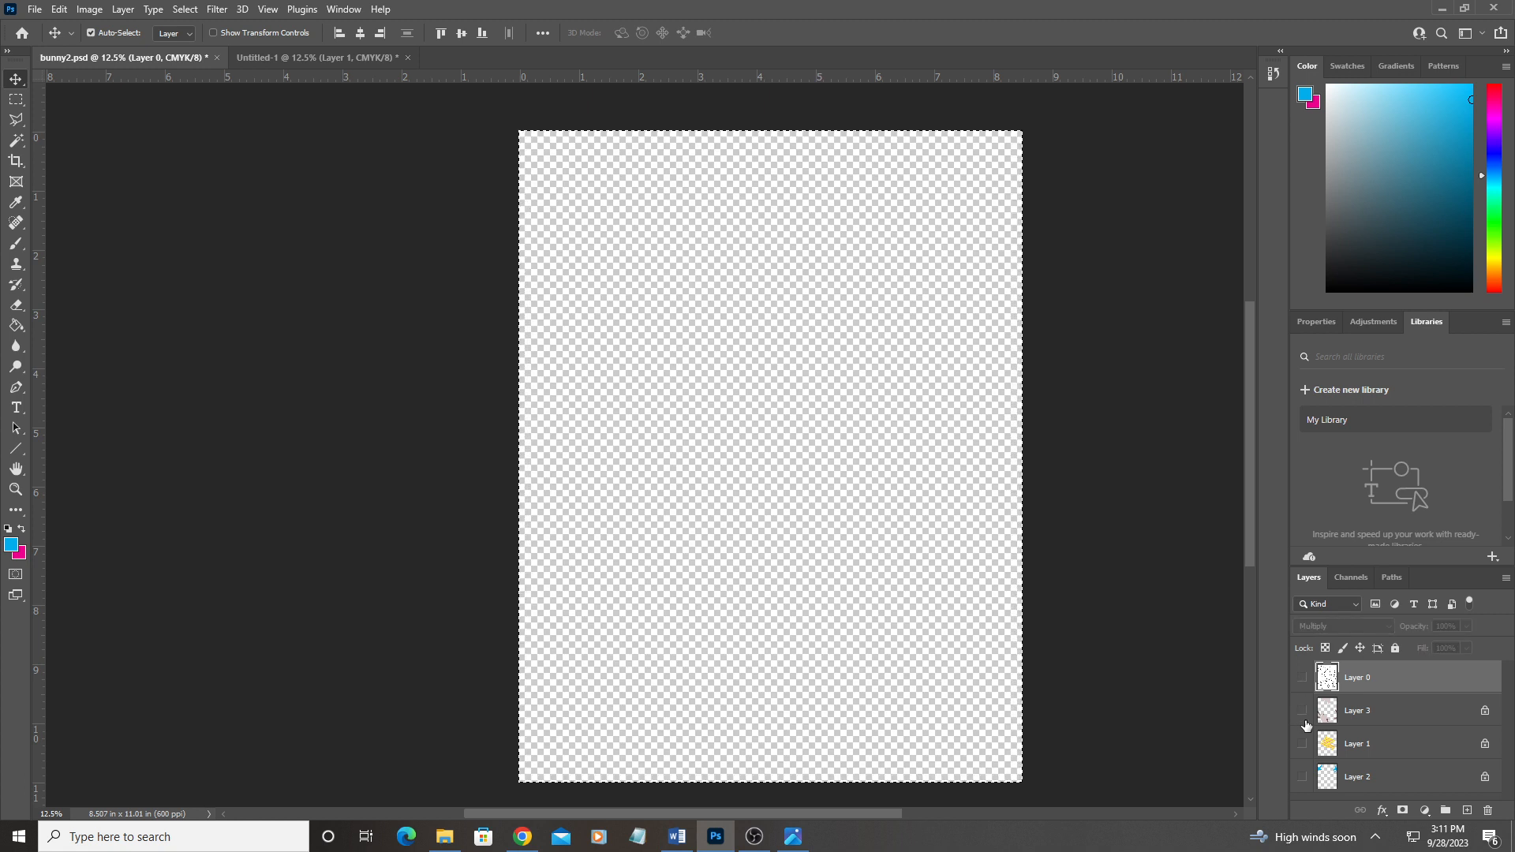
{"action": "left_click", "coordinate": [1302, 710]}
{"action": "left_click", "coordinate": [1302, 743]}
{"action": "left_click", "coordinate": [1302, 776]}
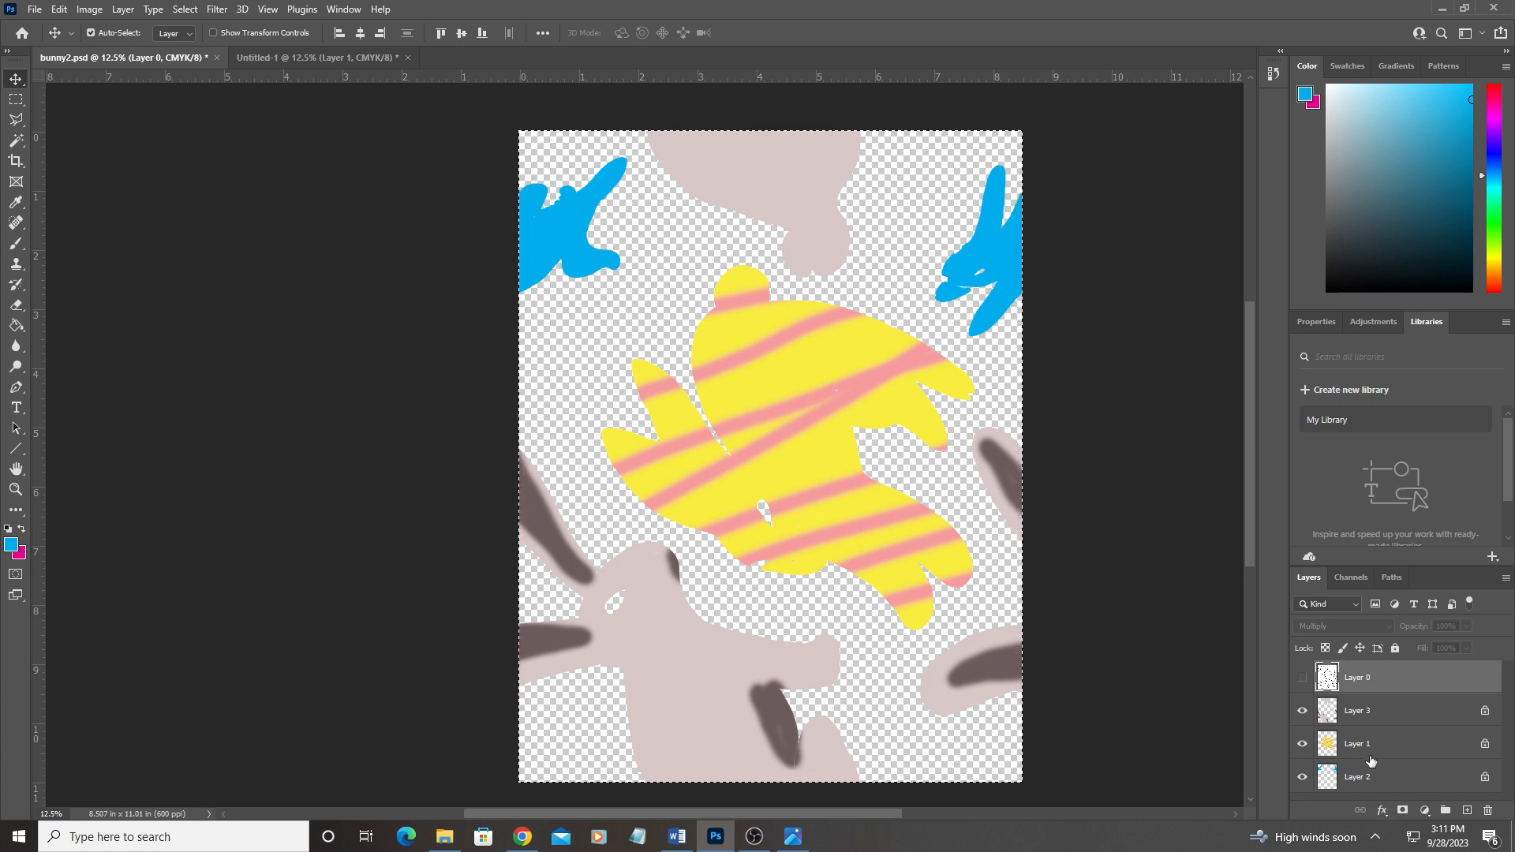
Step: Flatten the colour layers of bunny2.psd into one background, discarding the hidden line art layer
{"action": "right_click", "coordinate": [1394, 713]}
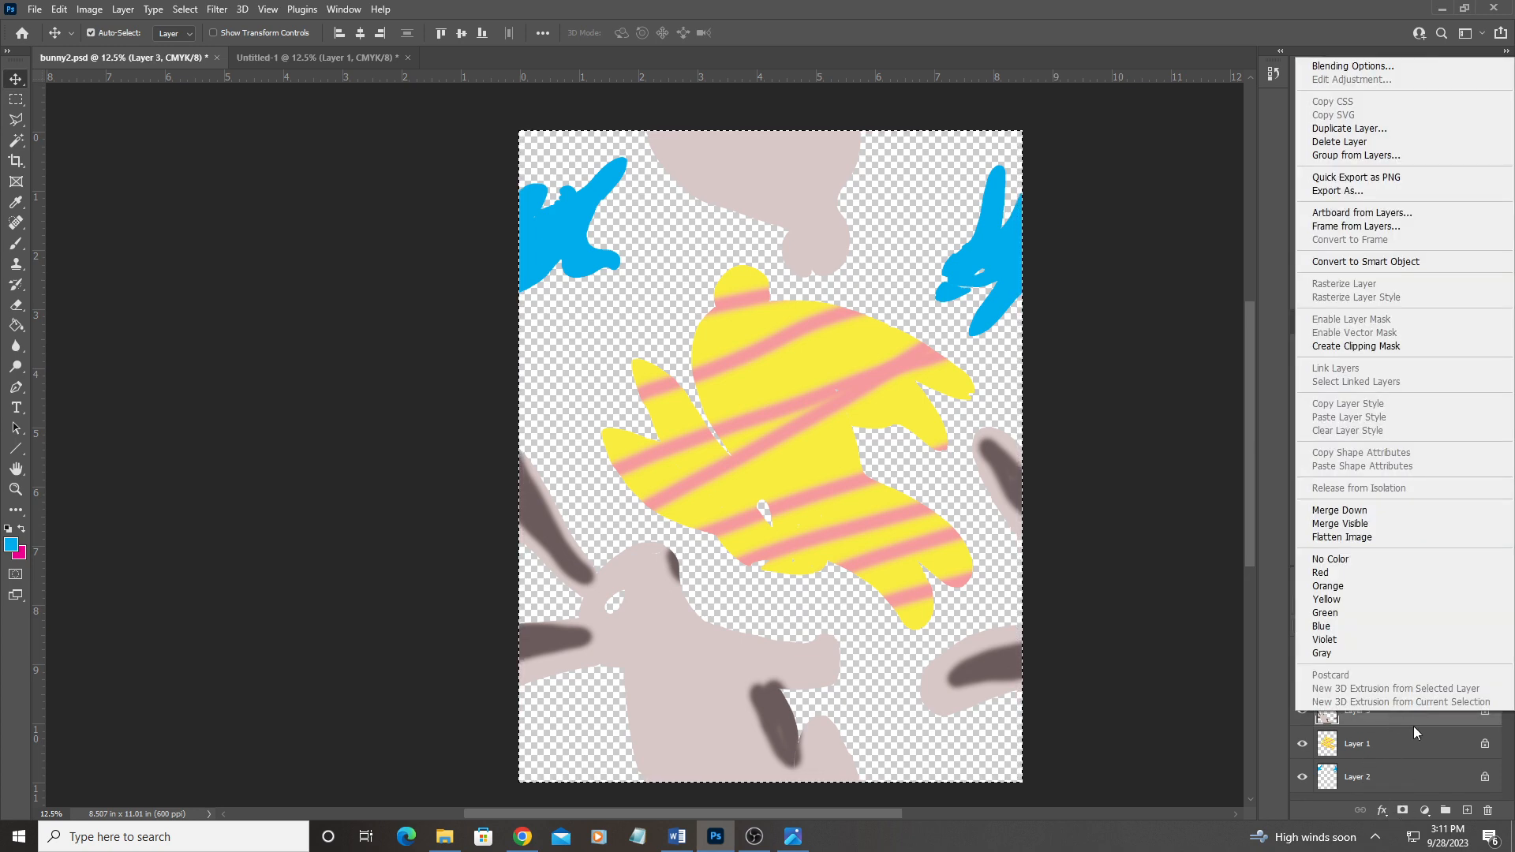
{"action": "left_click", "coordinate": [1336, 540]}
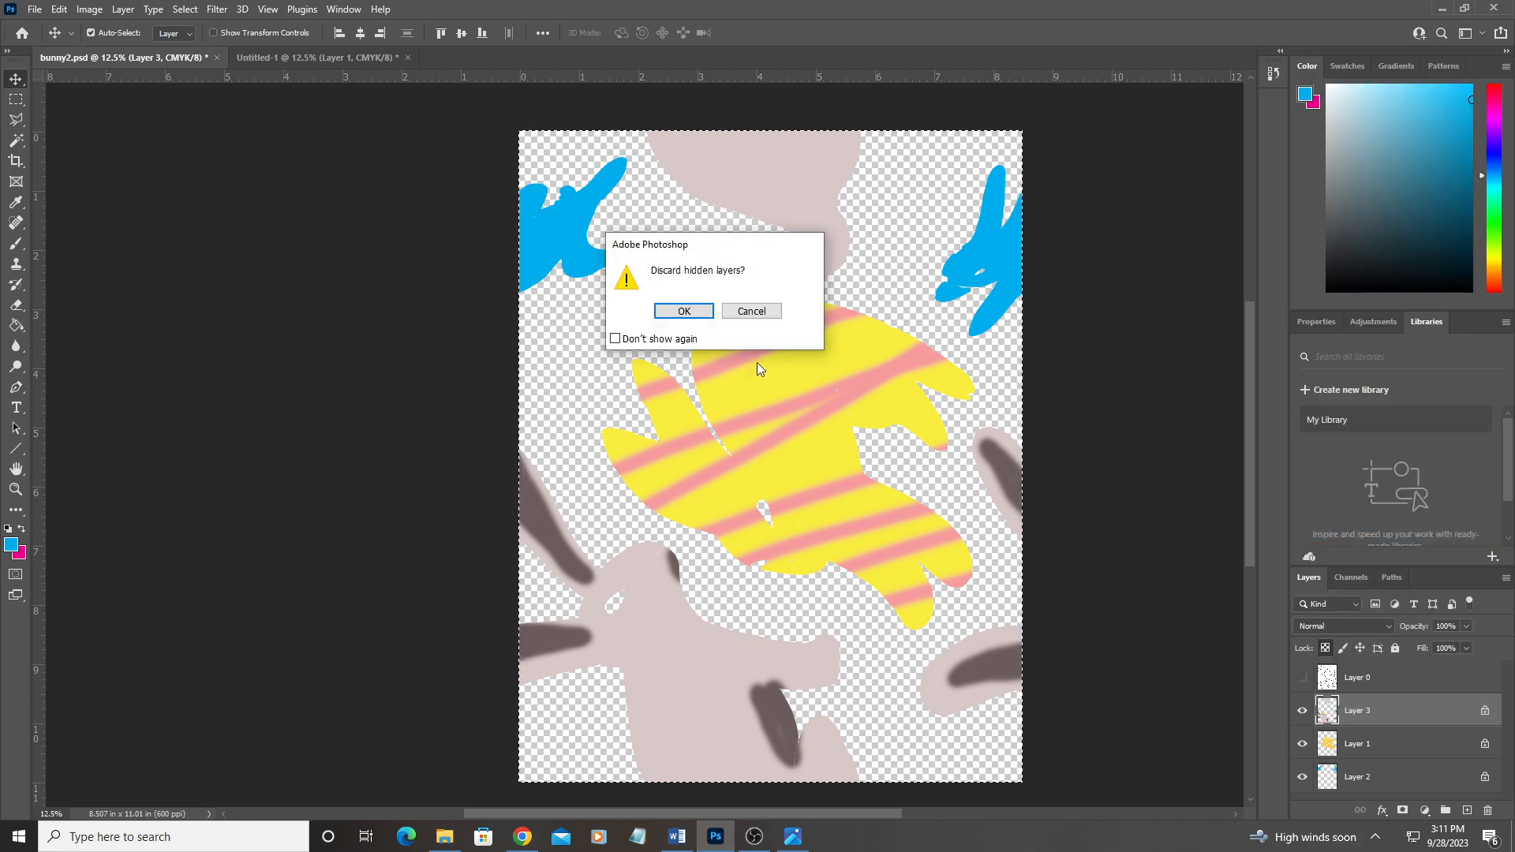
{"action": "left_click", "coordinate": [684, 312]}
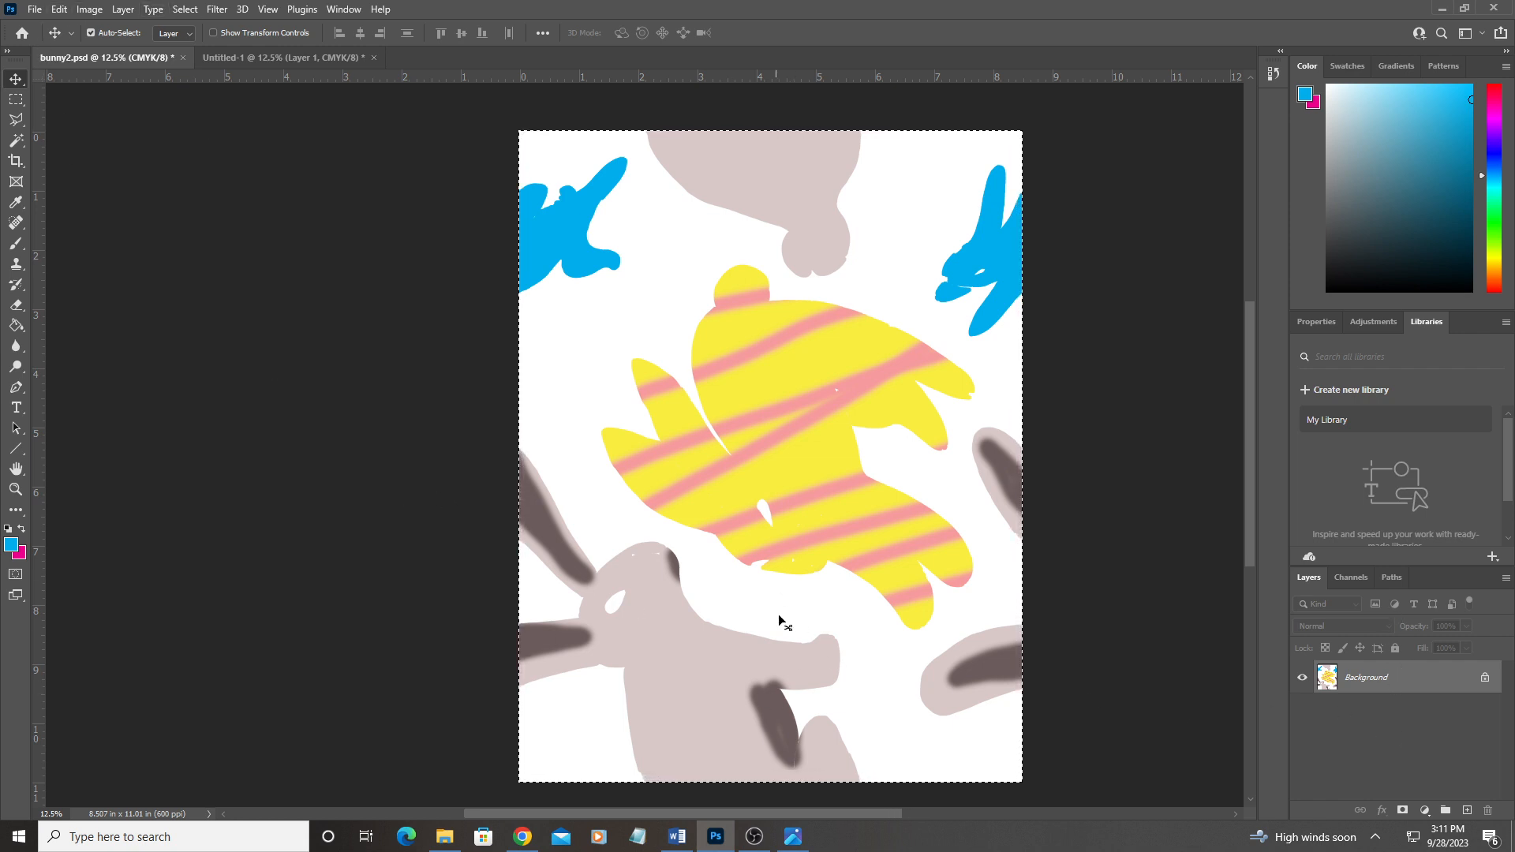
Step: Check which colour mode the flattened image uses
{"action": "left_click", "coordinate": [89, 9]}
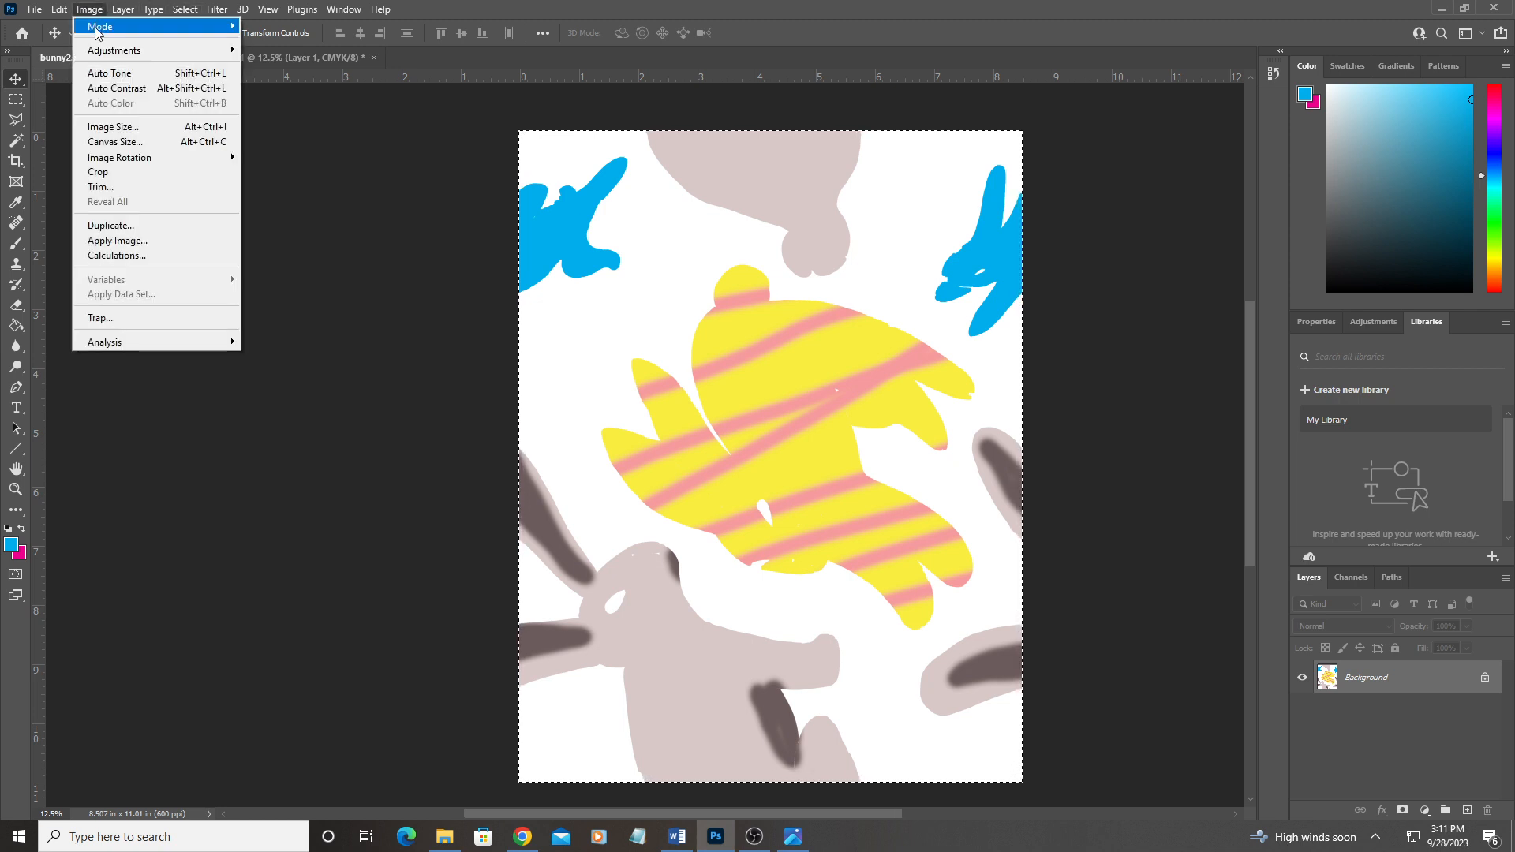
{"action": "mouse_move", "coordinate": [125, 31]}
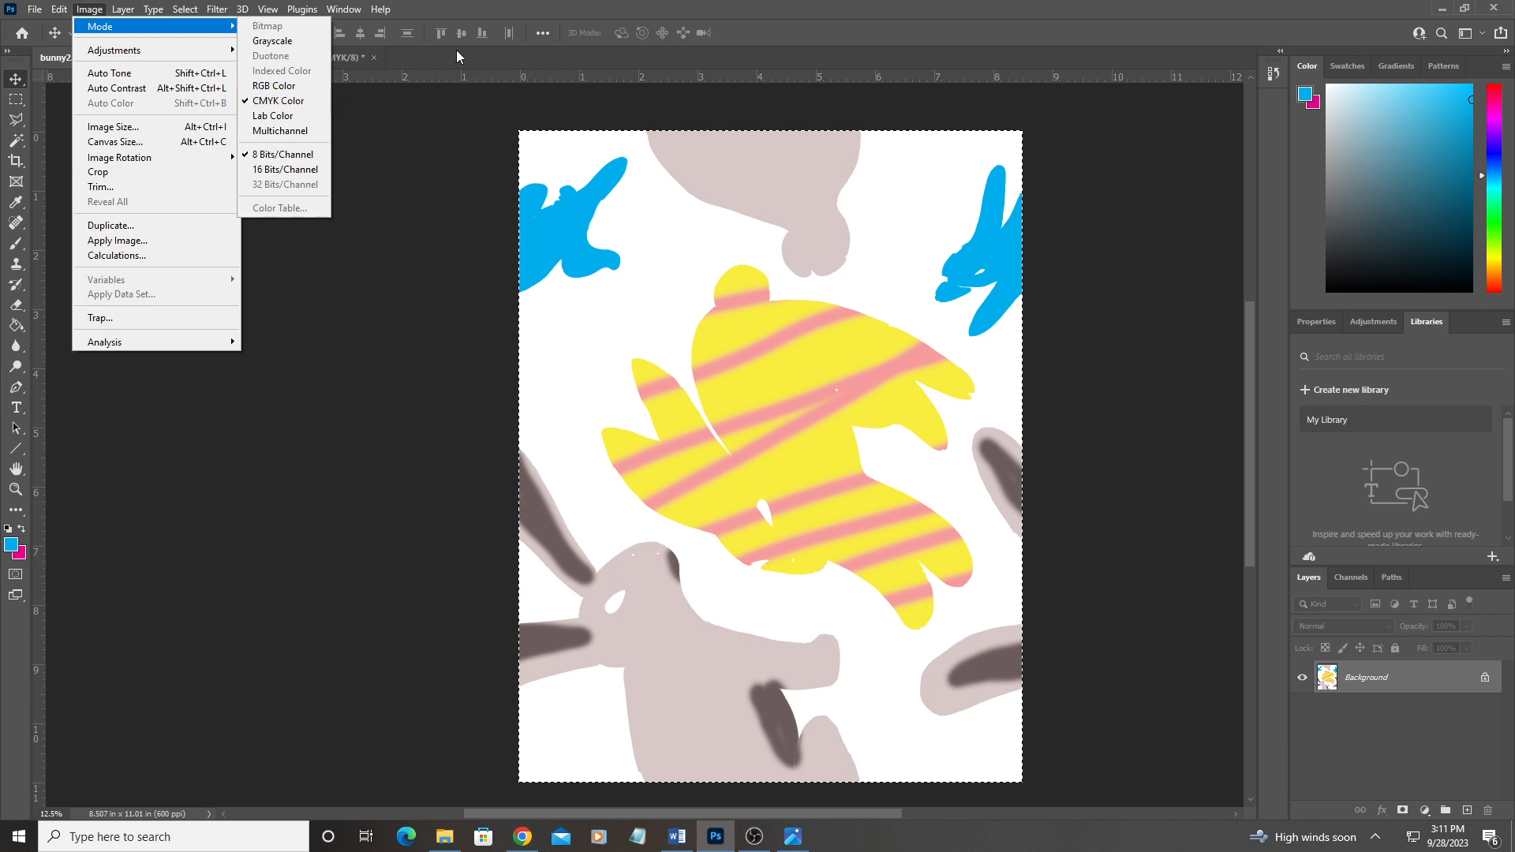
{"action": "left_click", "coordinate": [662, 3]}
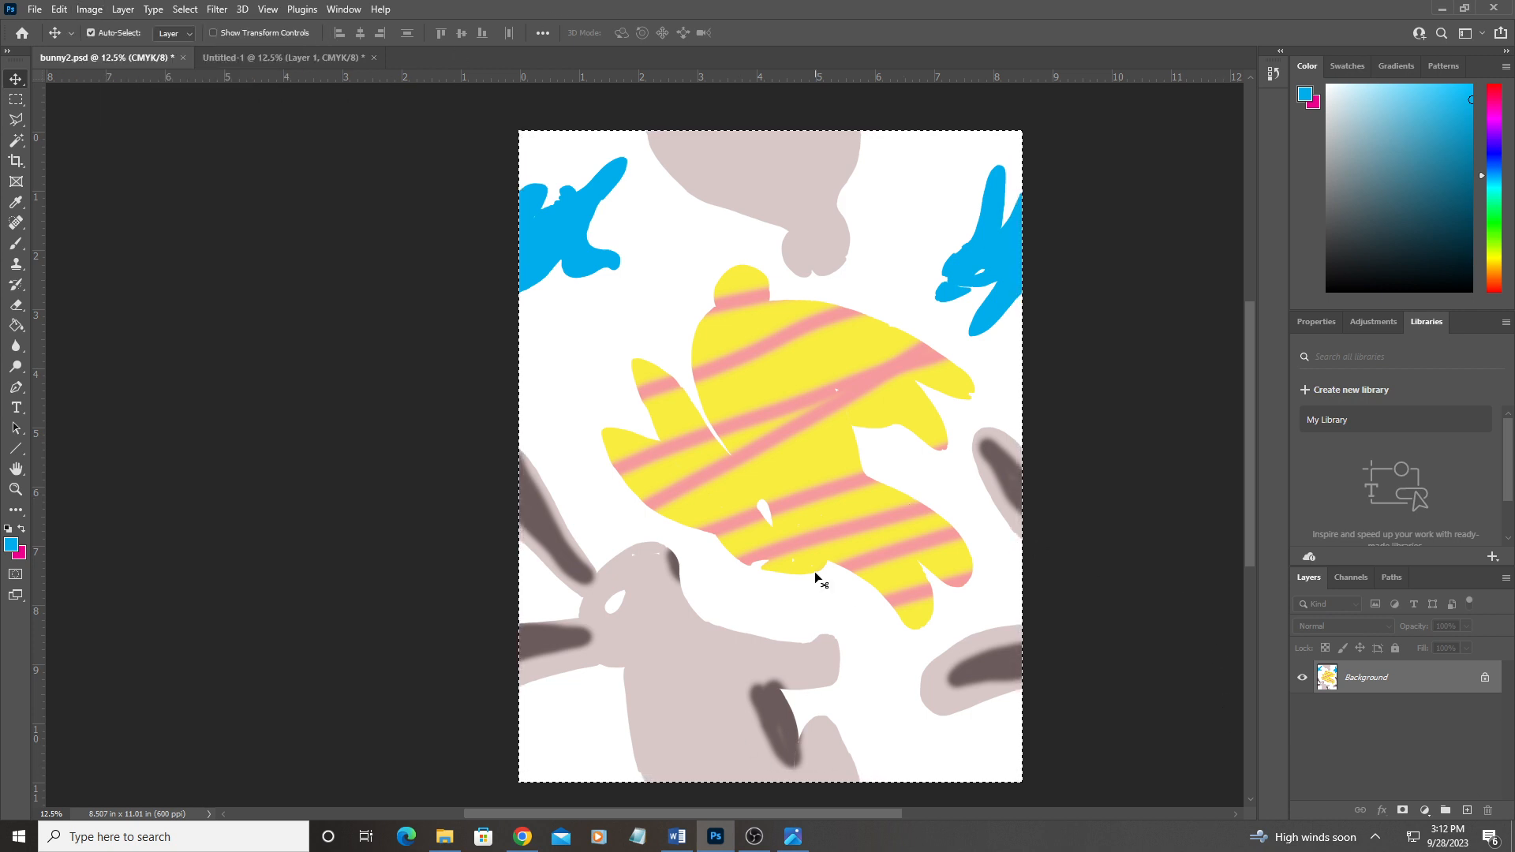
Step: Examine the Cyan, Magenta, Yellow and Black channels of the flattened image individually
{"action": "left_click", "coordinate": [1357, 577]}
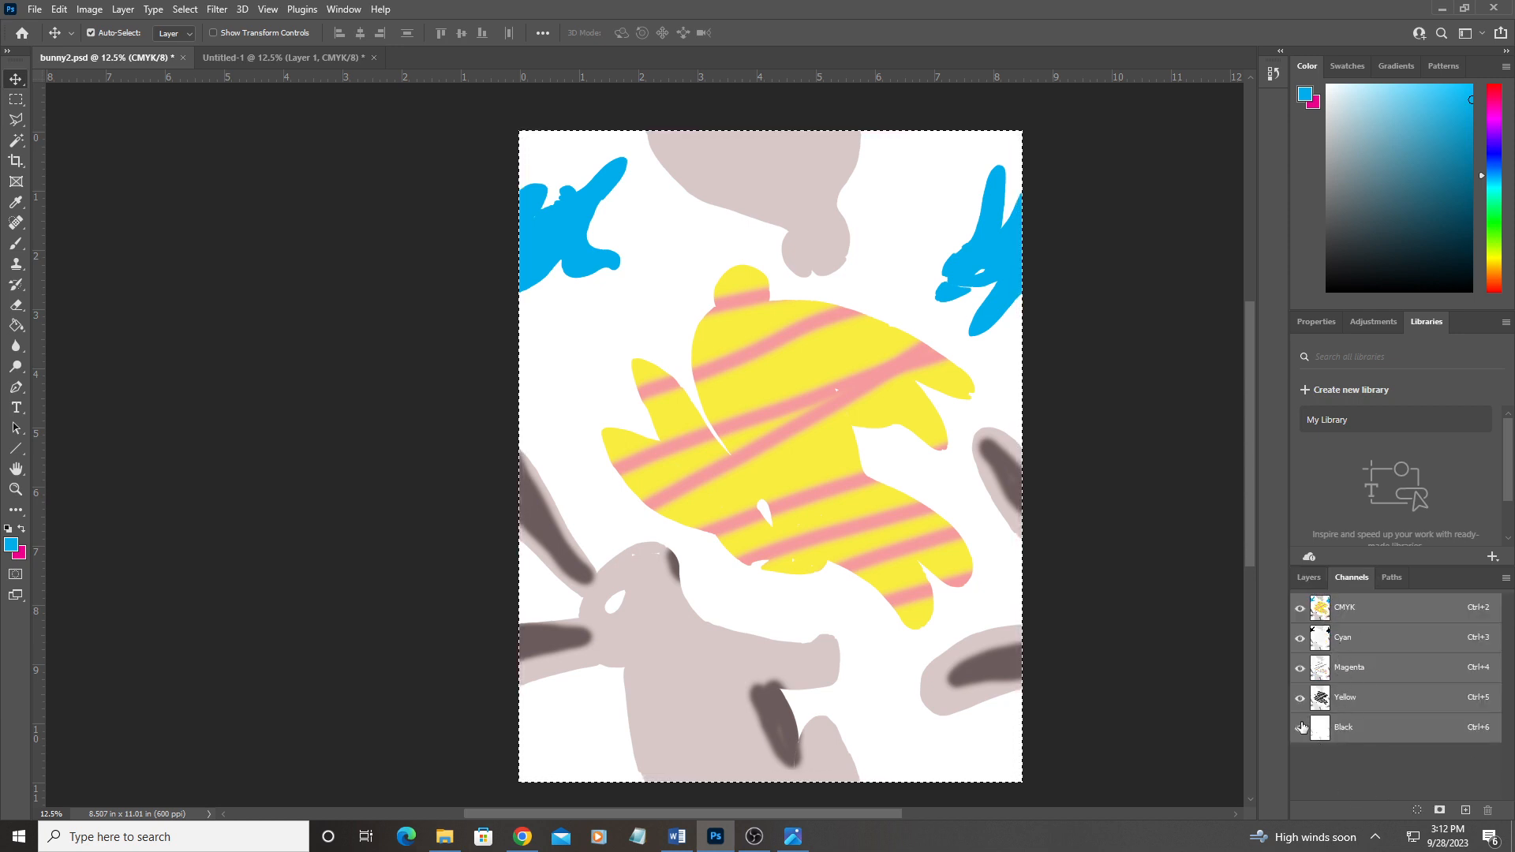
{"action": "left_click", "coordinate": [1301, 699]}
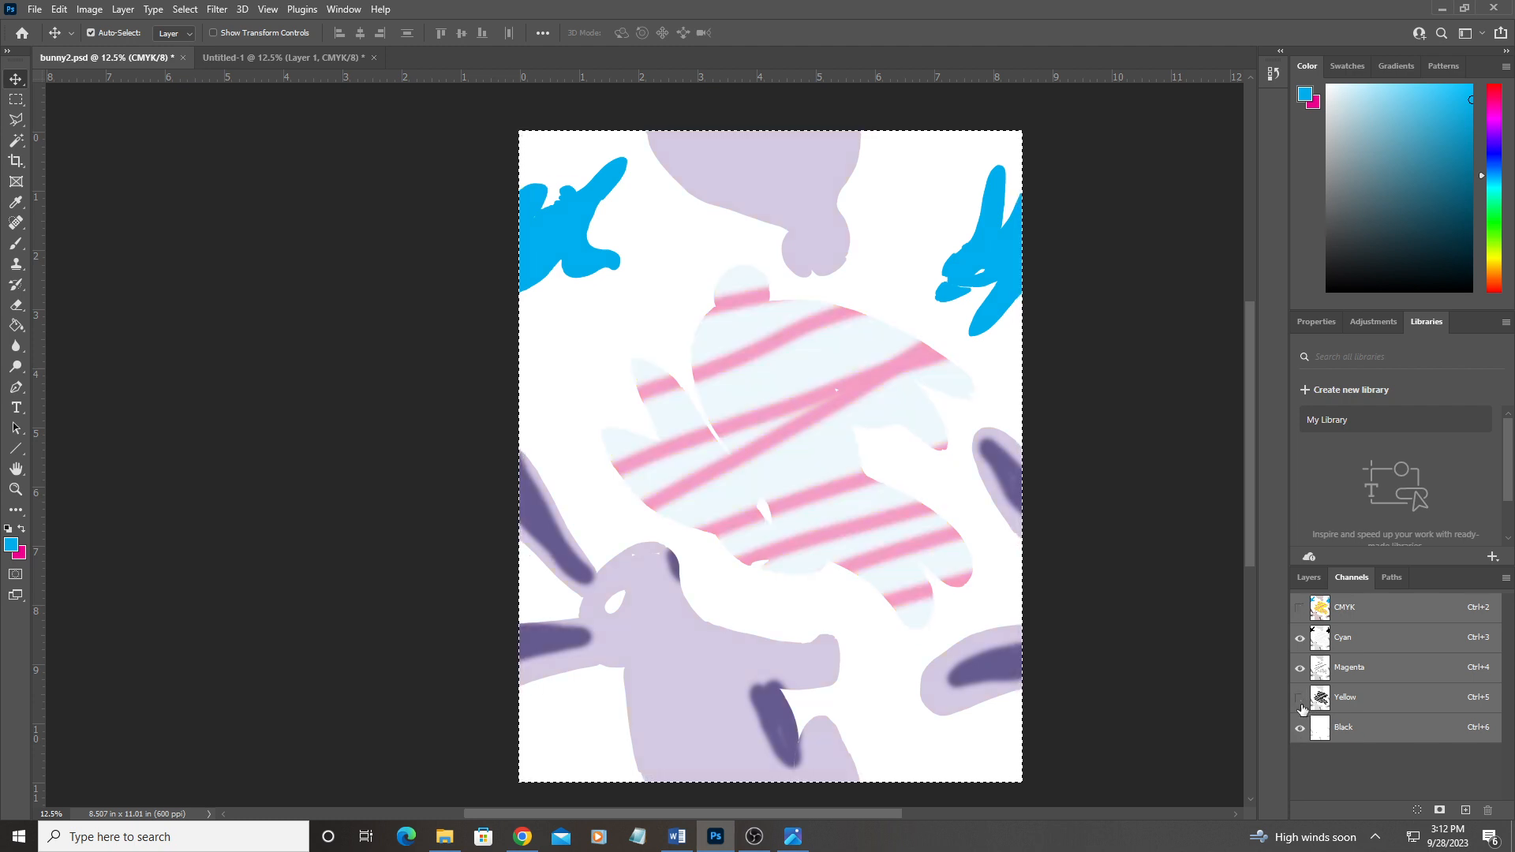
{"action": "left_click", "coordinate": [1301, 699]}
{"action": "left_click", "coordinate": [1308, 675]}
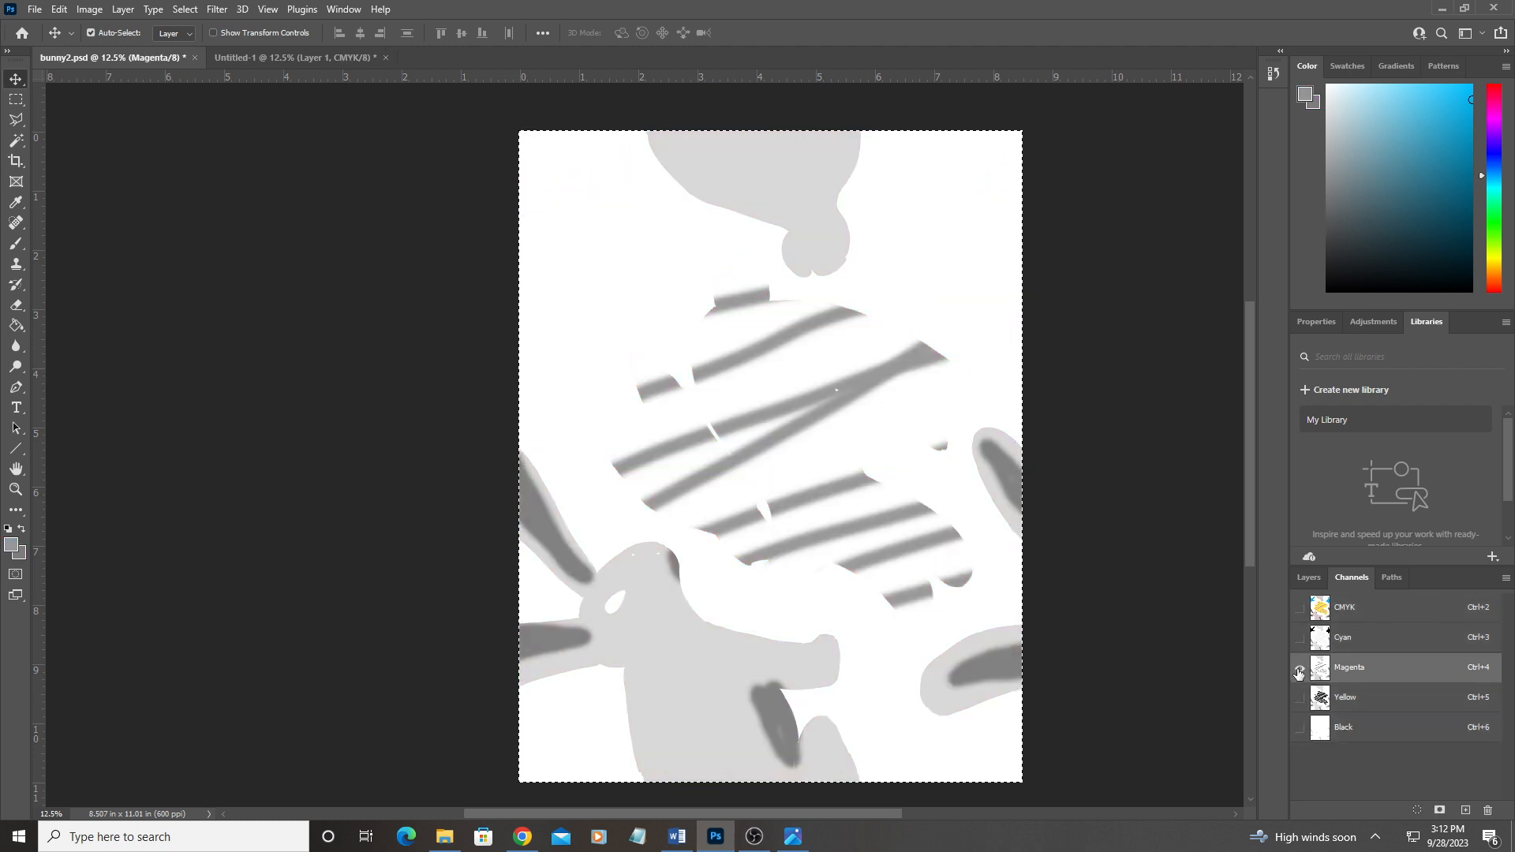
{"action": "left_click", "coordinate": [1373, 639]}
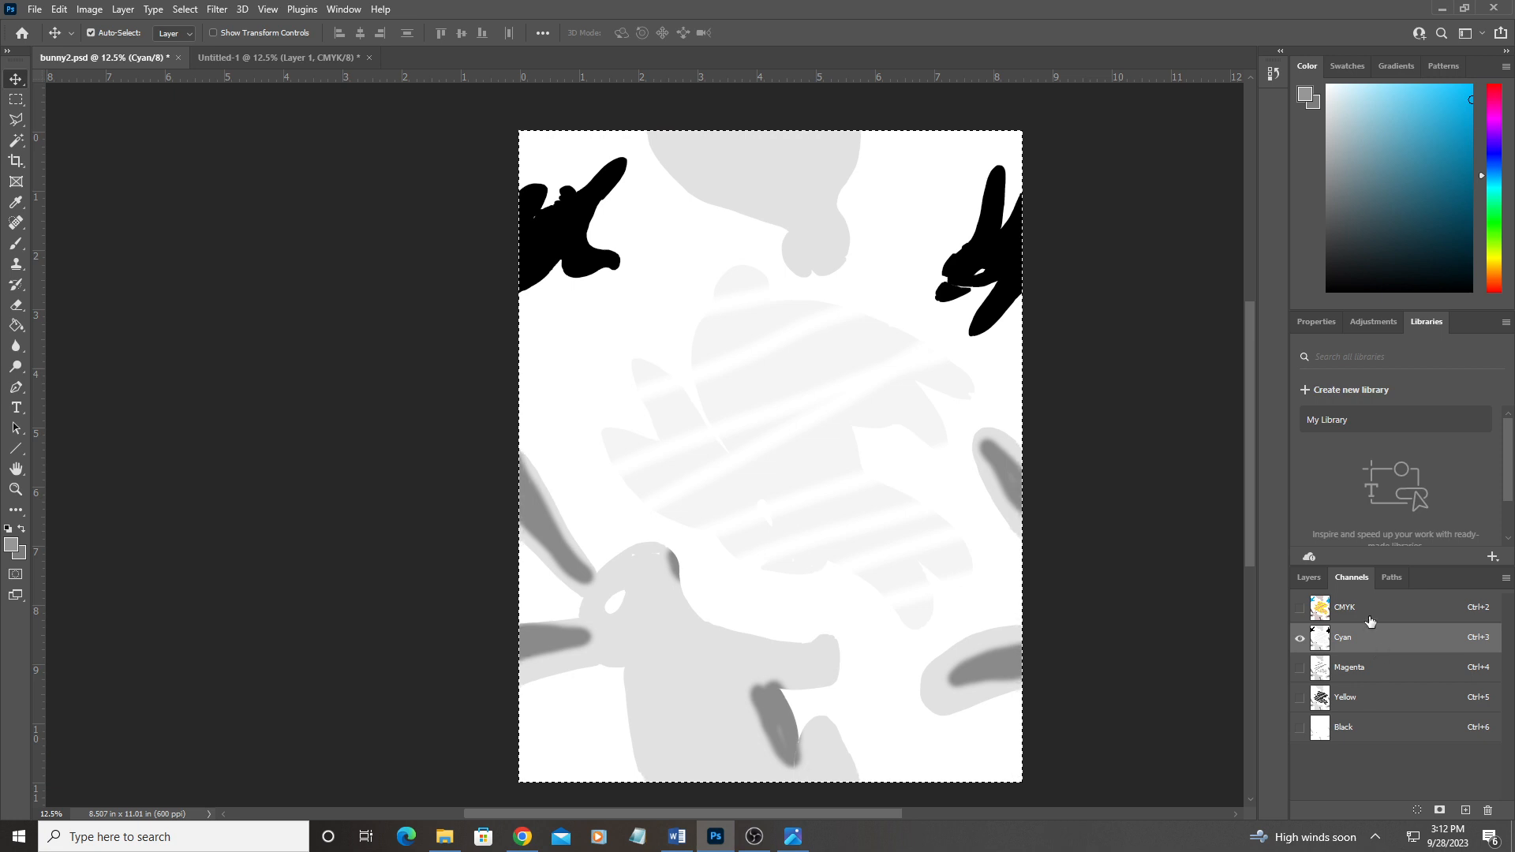
{"action": "left_click", "coordinate": [1394, 675]}
{"action": "left_click", "coordinate": [1389, 695]}
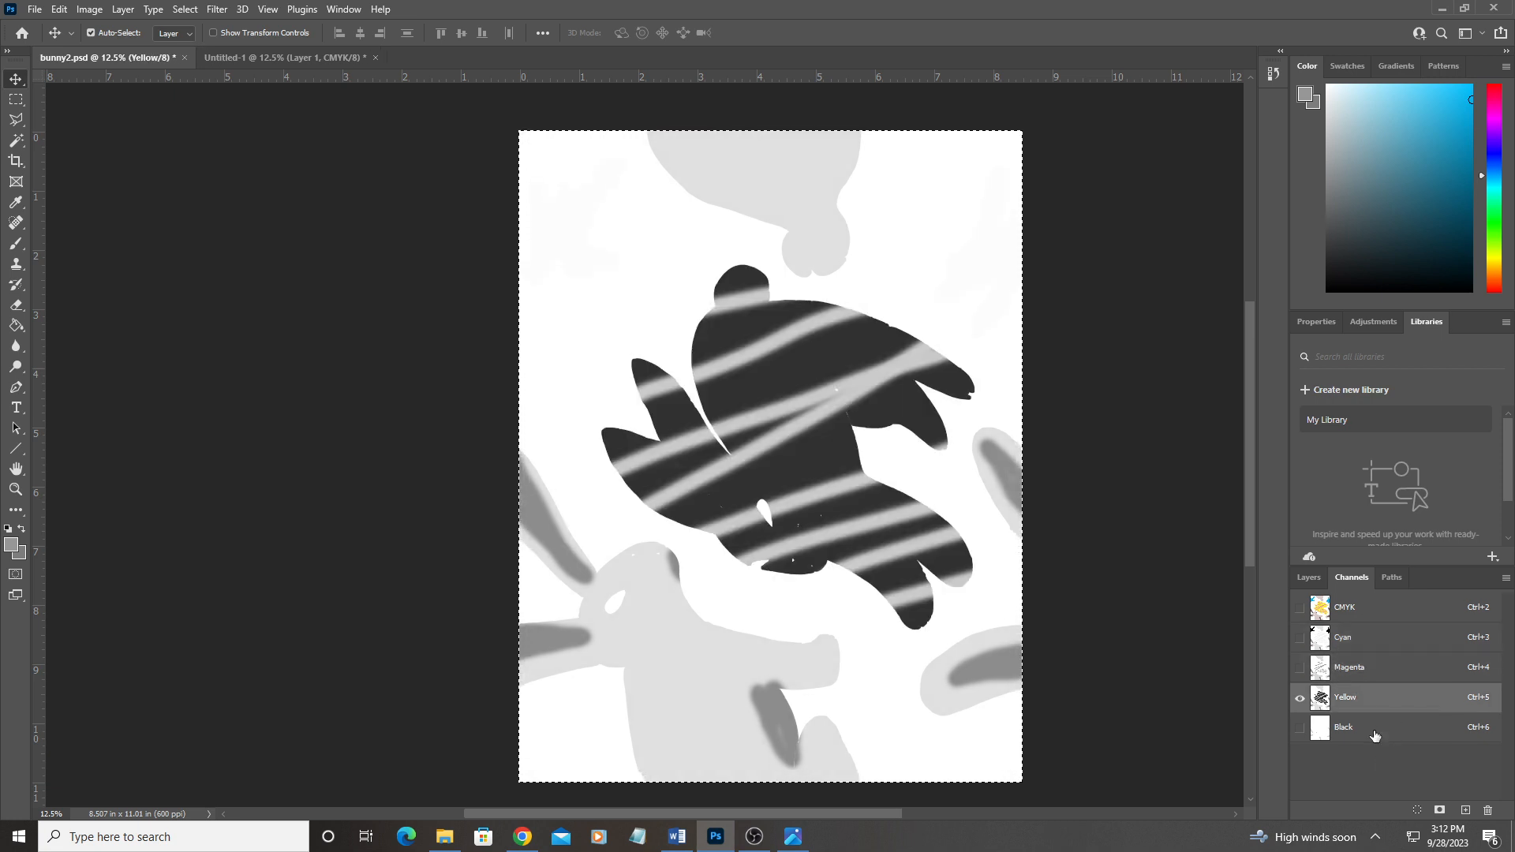
{"action": "left_click", "coordinate": [1371, 727]}
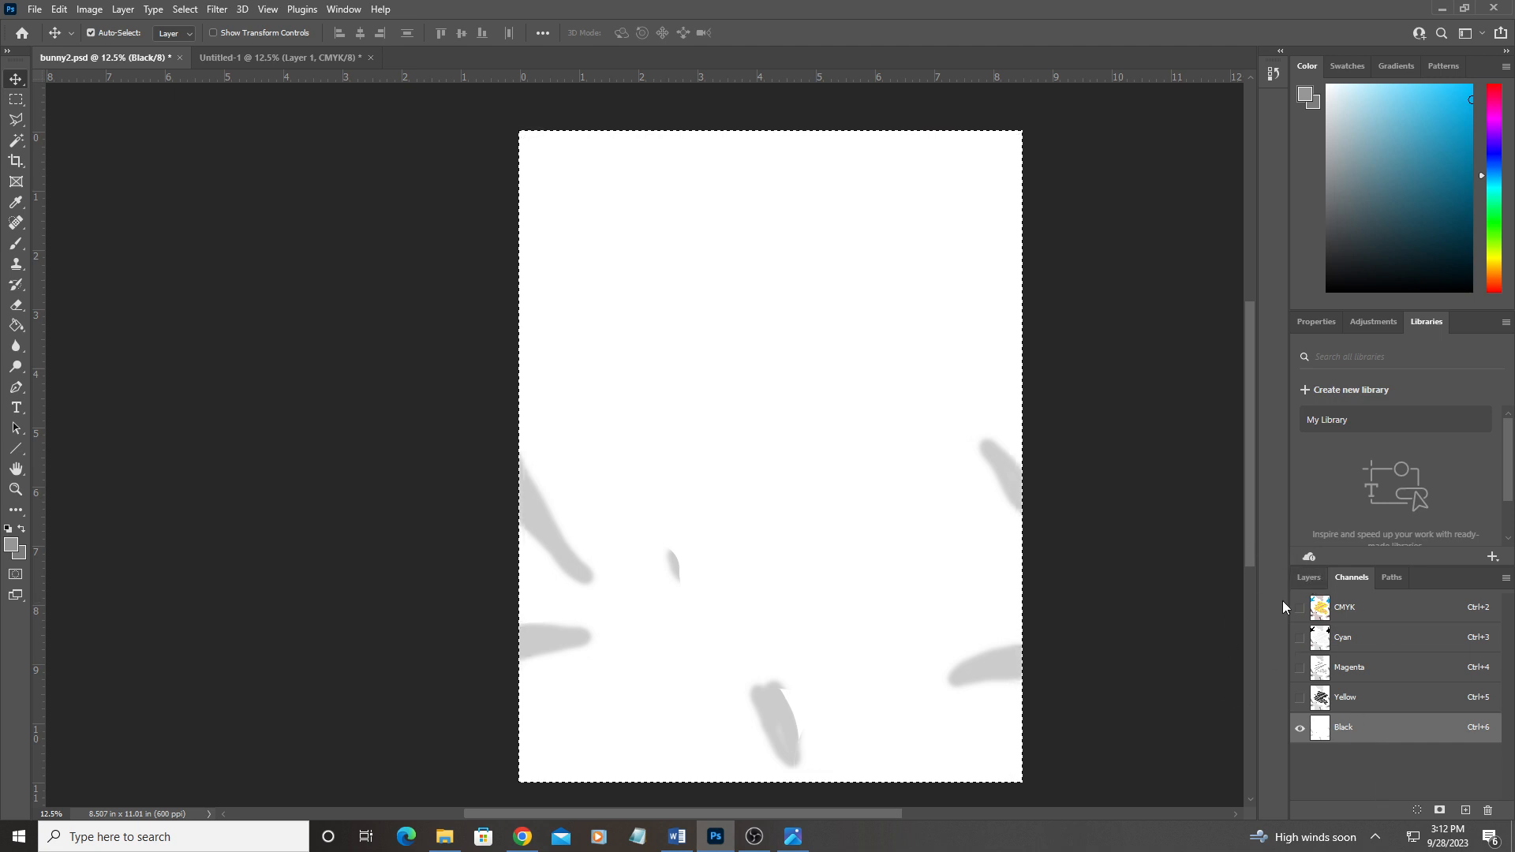
Step: Show the composite CMYK channels again and split them into separate grayscale documents
{"action": "left_click", "coordinate": [1312, 578]}
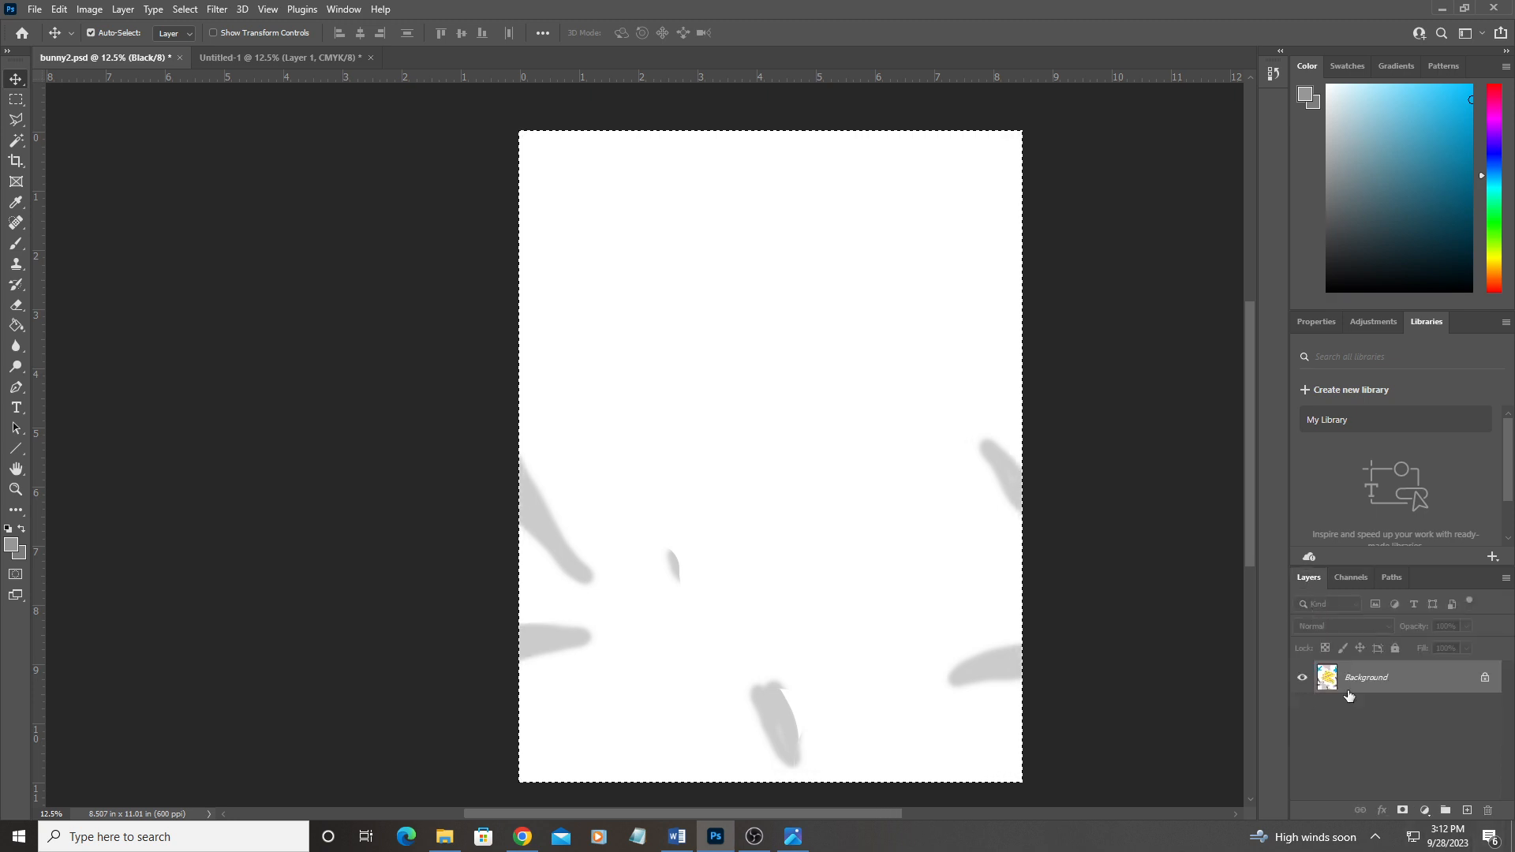
{"action": "left_click", "coordinate": [1352, 577]}
{"action": "left_click", "coordinate": [1300, 697]}
{"action": "left_click", "coordinate": [1301, 608]}
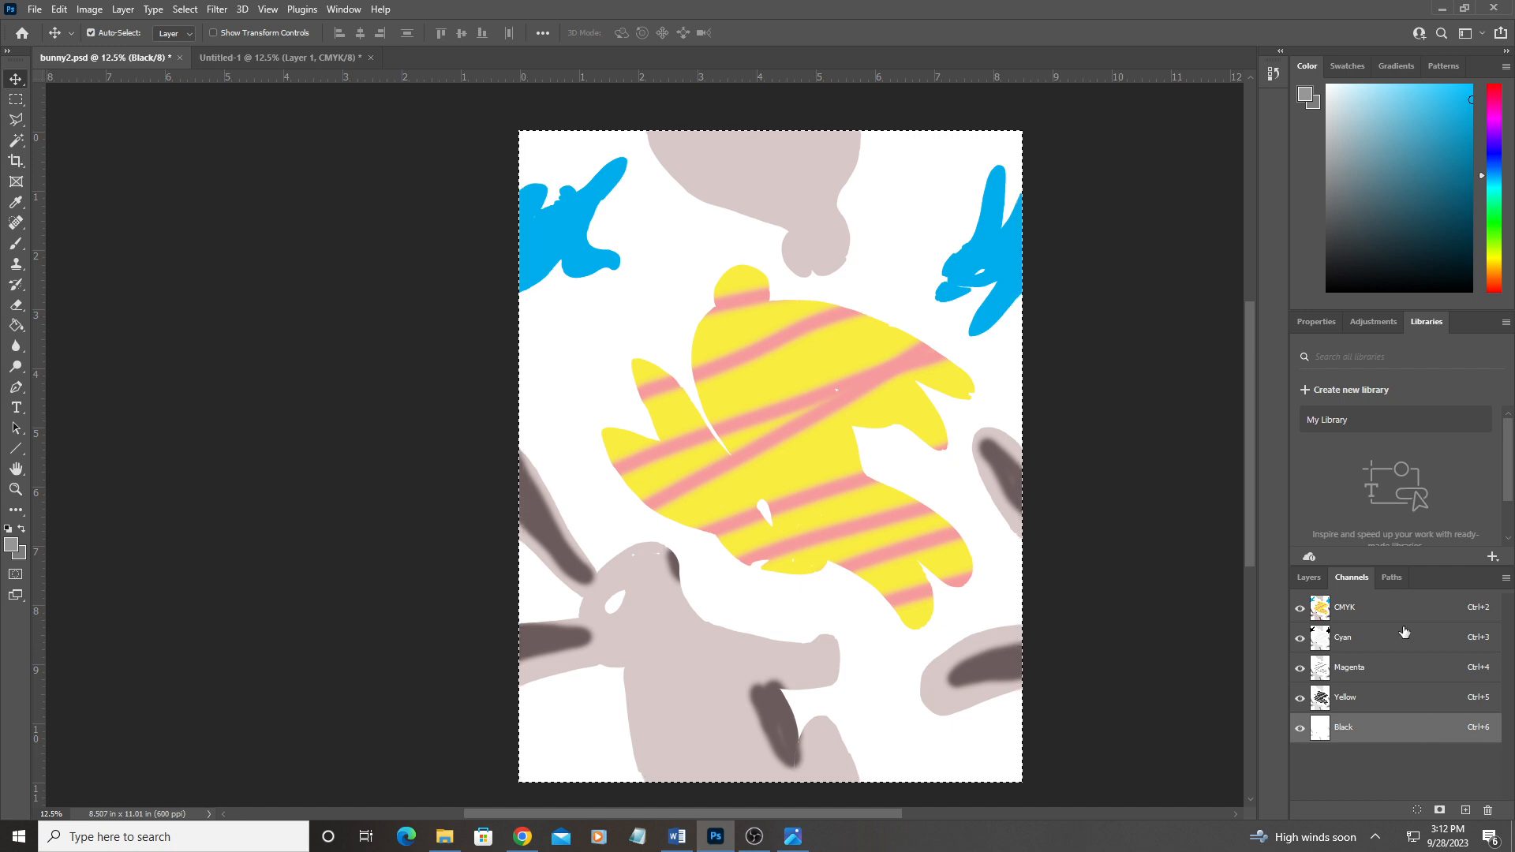
{"action": "left_click", "coordinate": [1505, 580]}
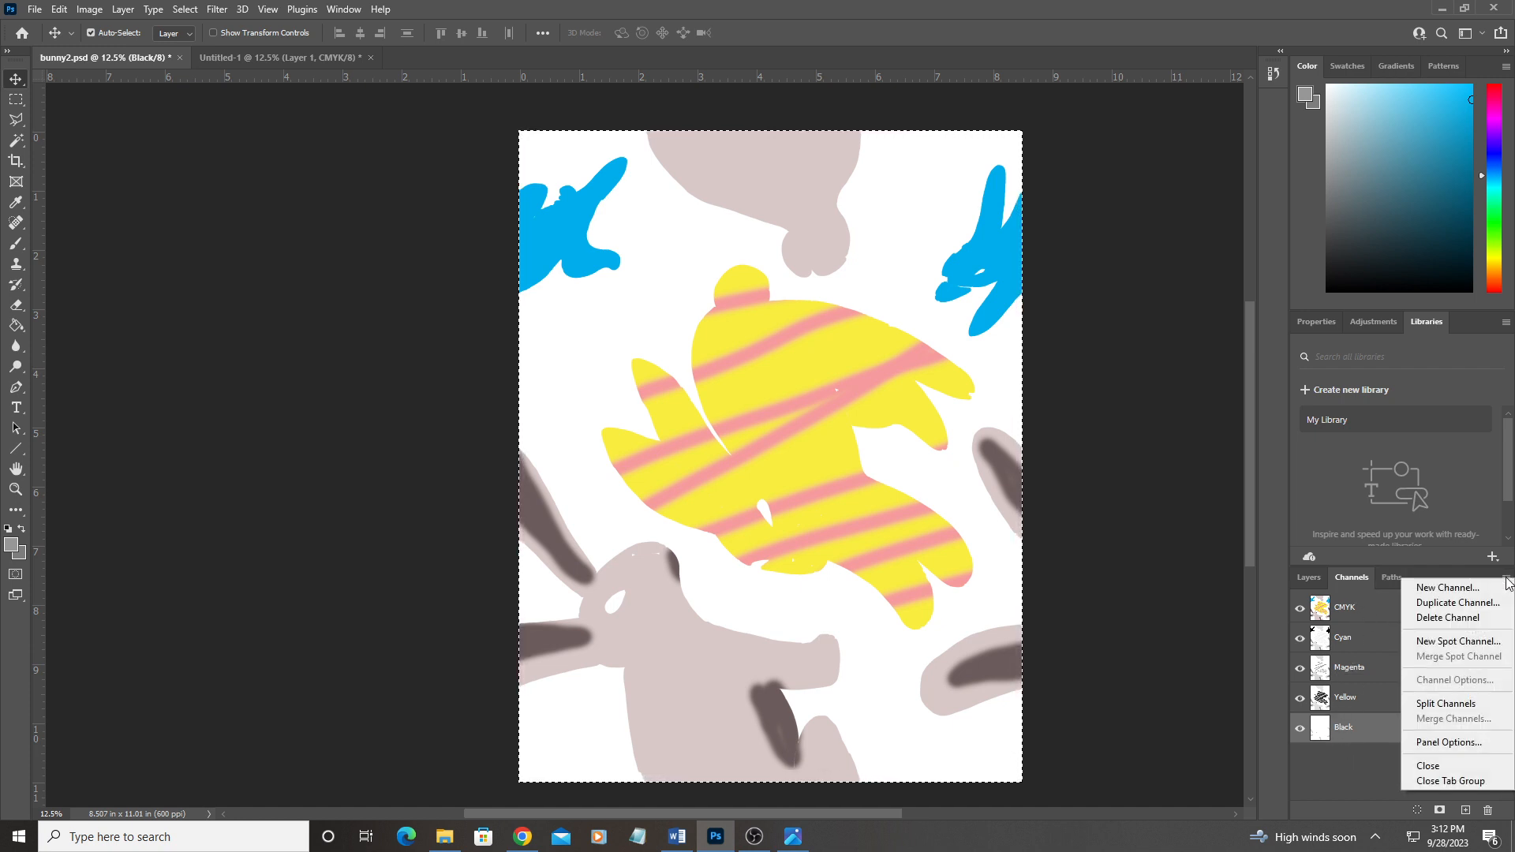
{"action": "left_click", "coordinate": [1425, 705]}
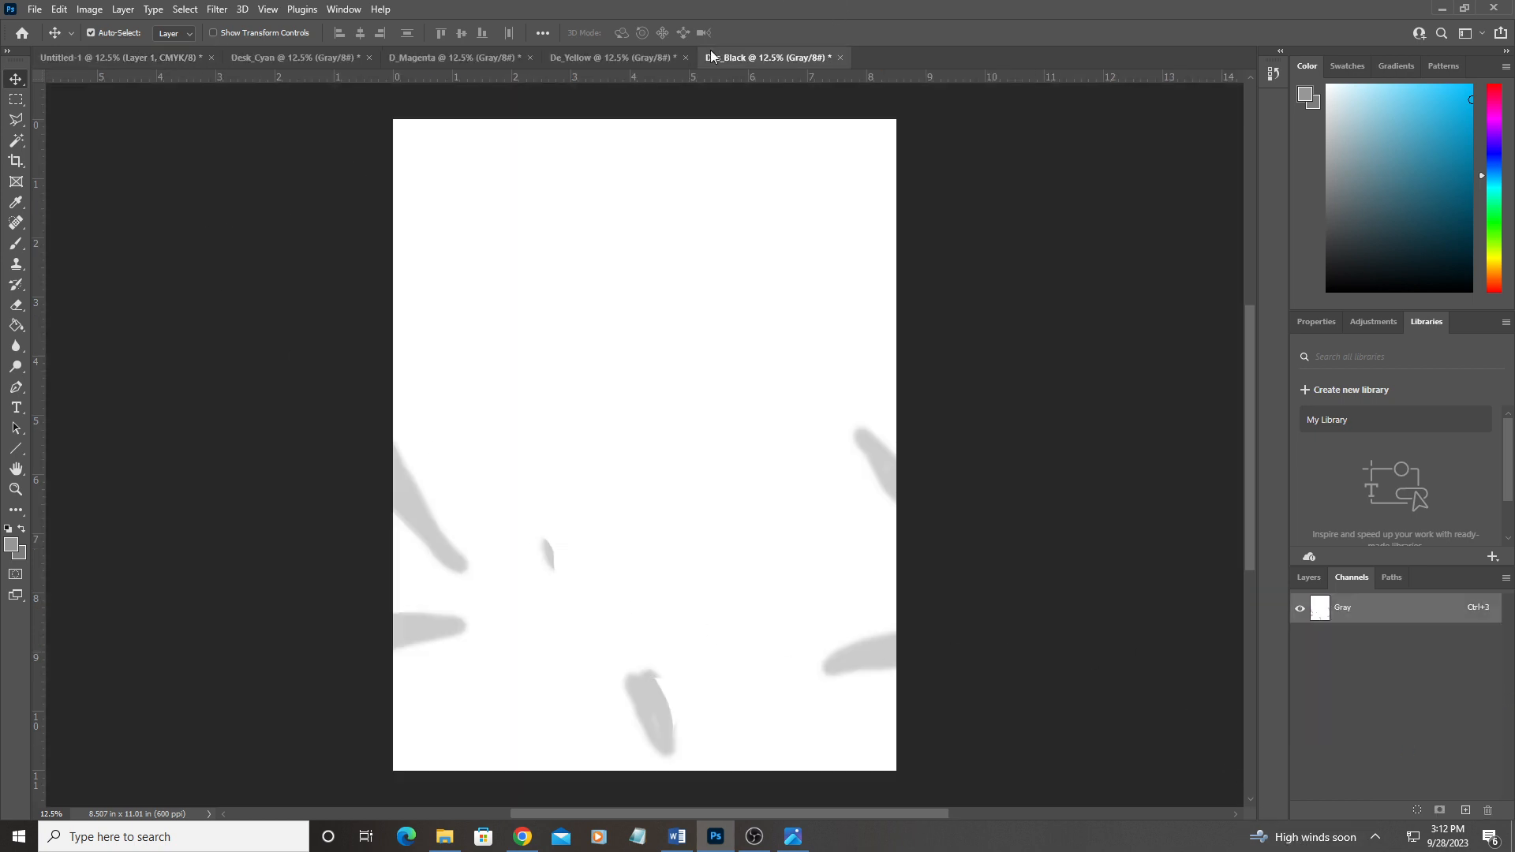
Step: View the separated Yellow, Magenta and Cyan documents in turn
{"action": "left_click", "coordinate": [562, 57]}
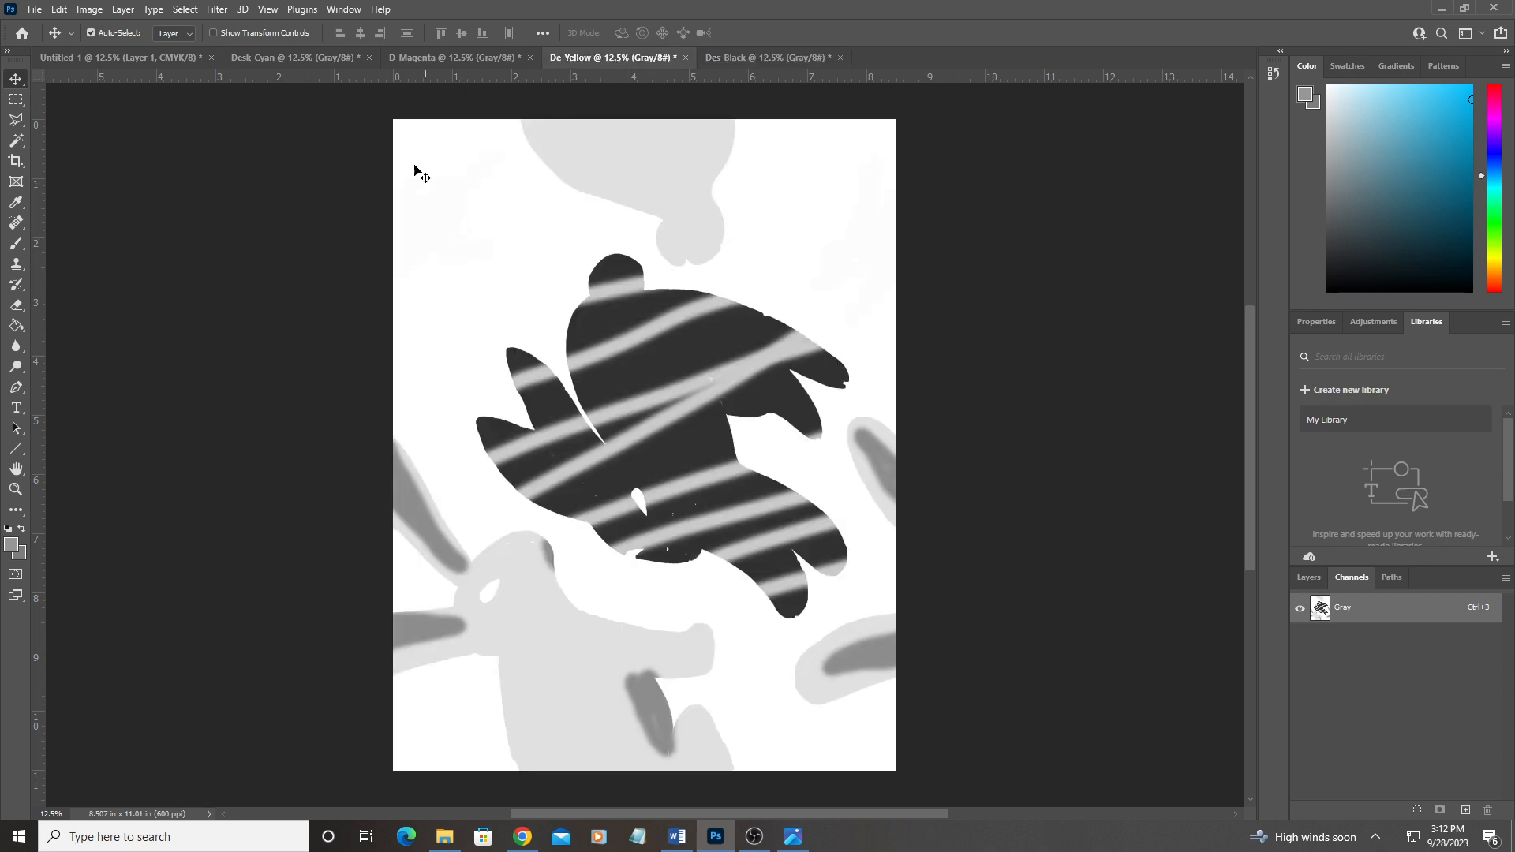
{"action": "left_click", "coordinate": [394, 58]}
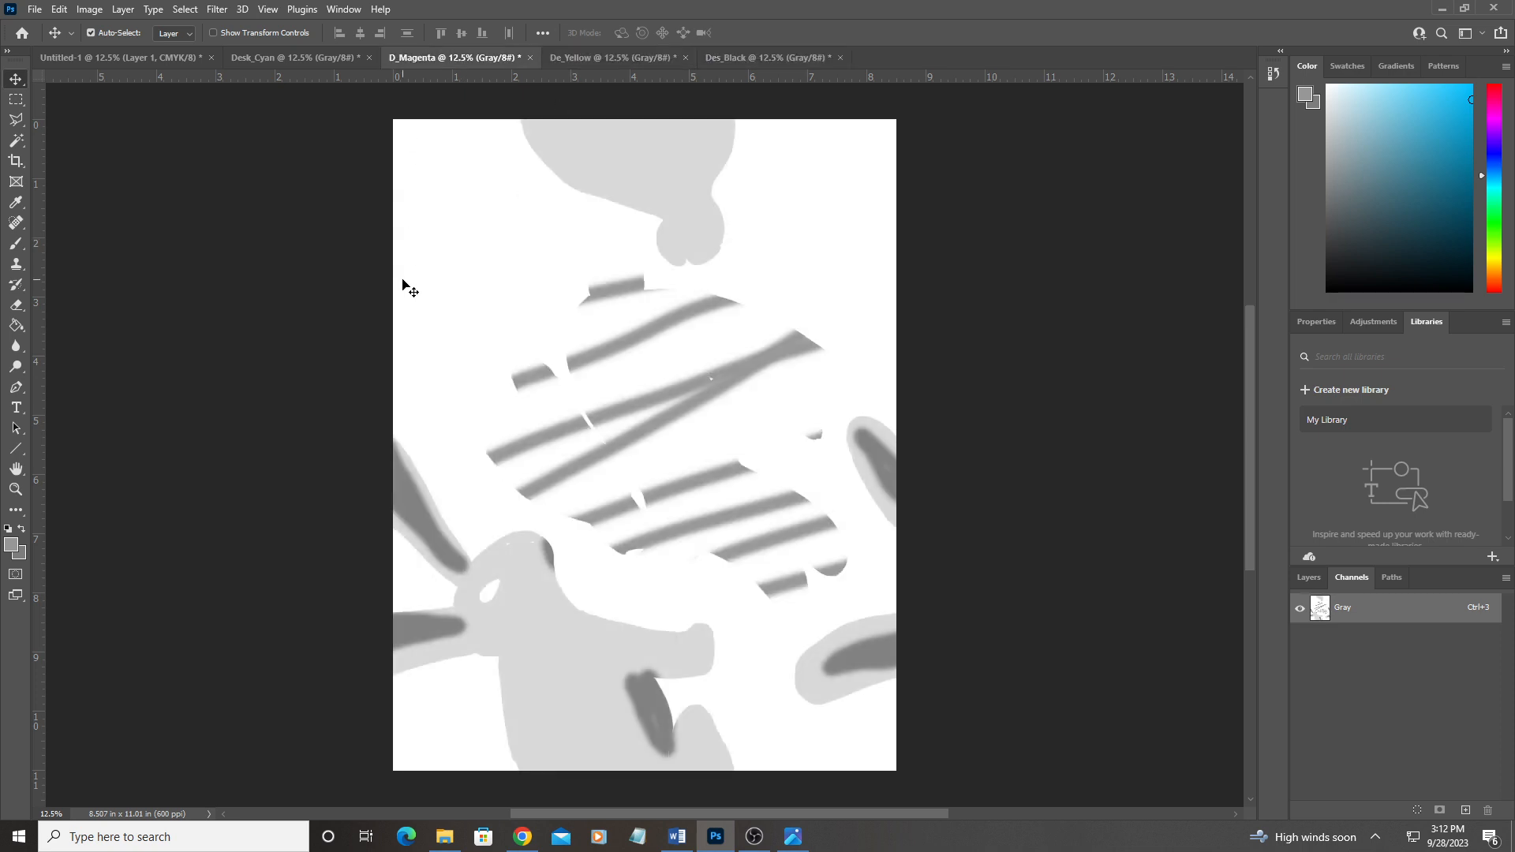
{"action": "left_click", "coordinate": [284, 58]}
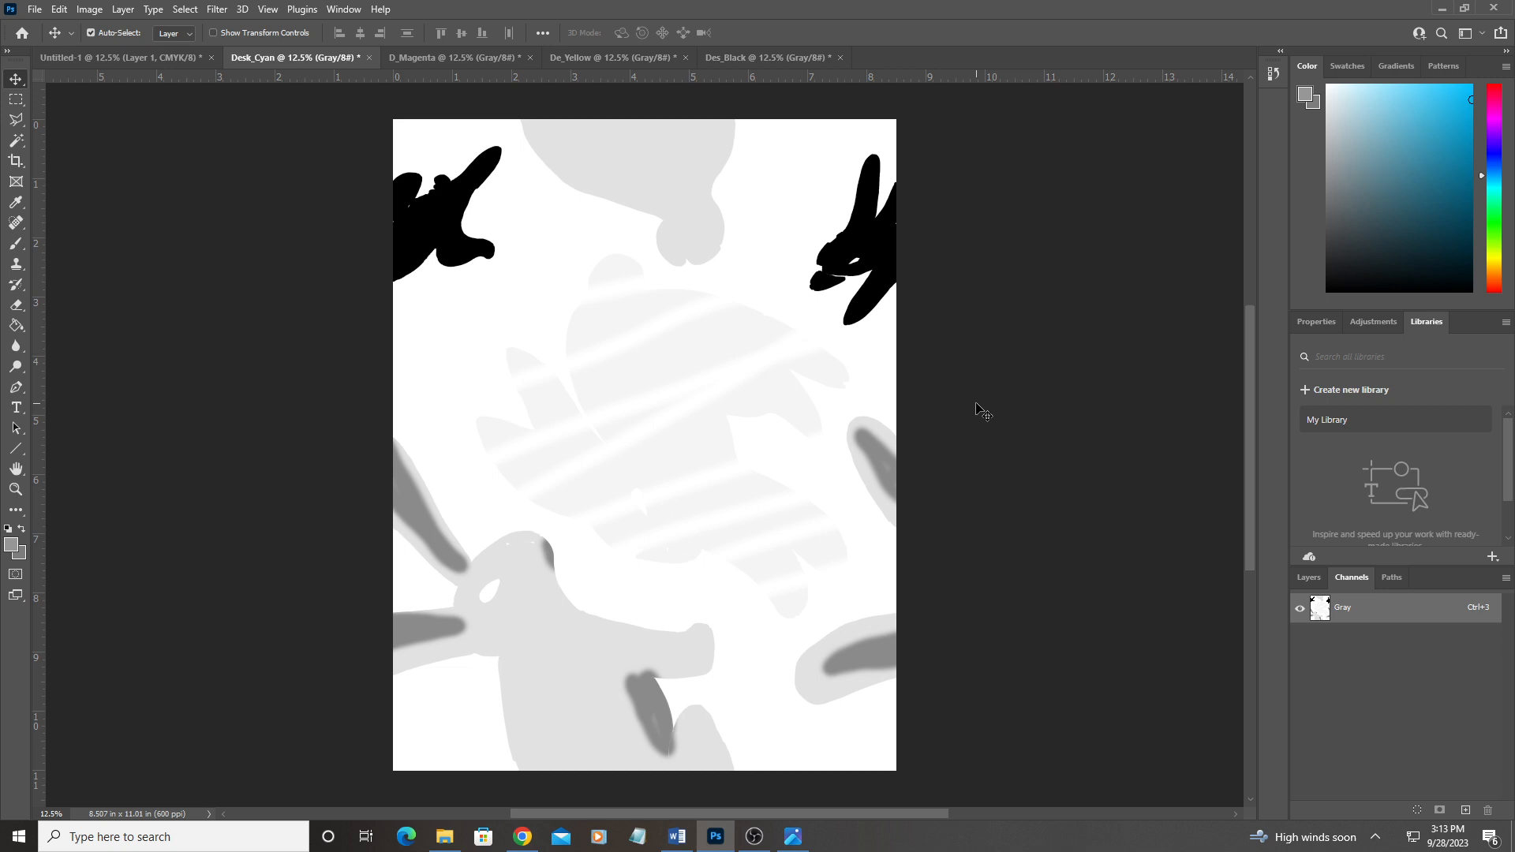